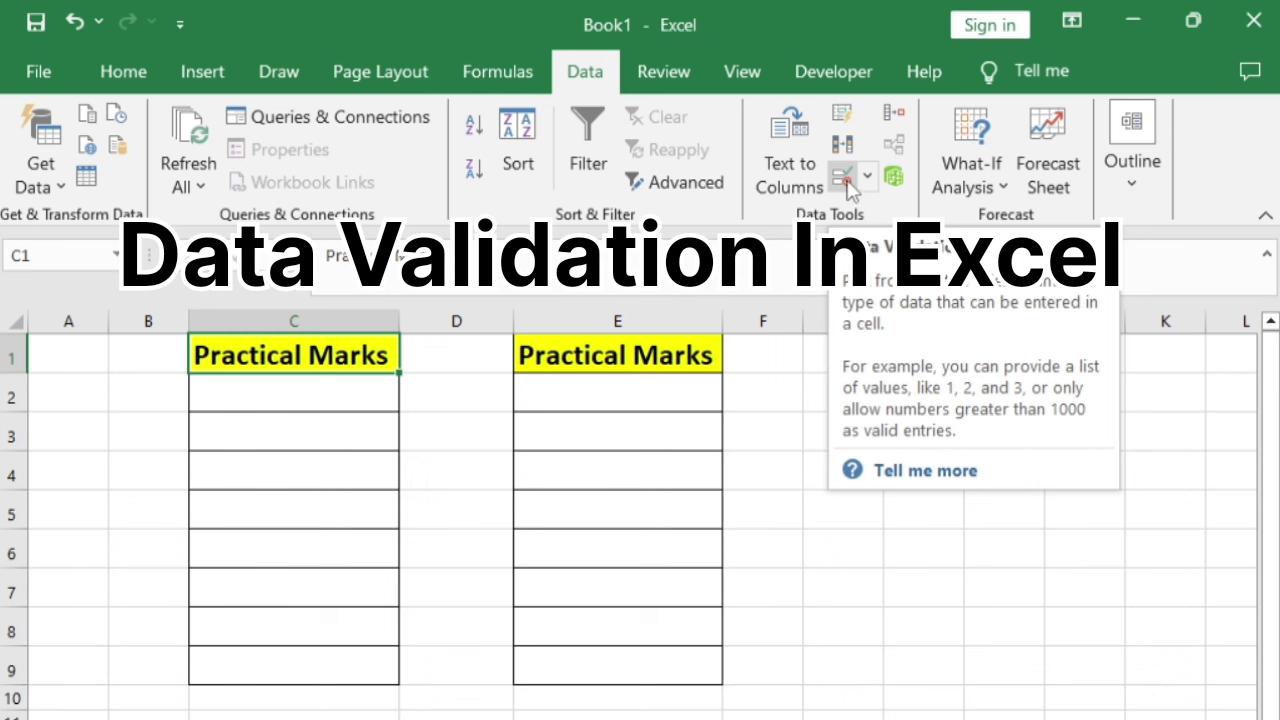
Step: Select C2 to show its 'Please Fill Student Practical Marks Here' input message
left_click(291, 400)
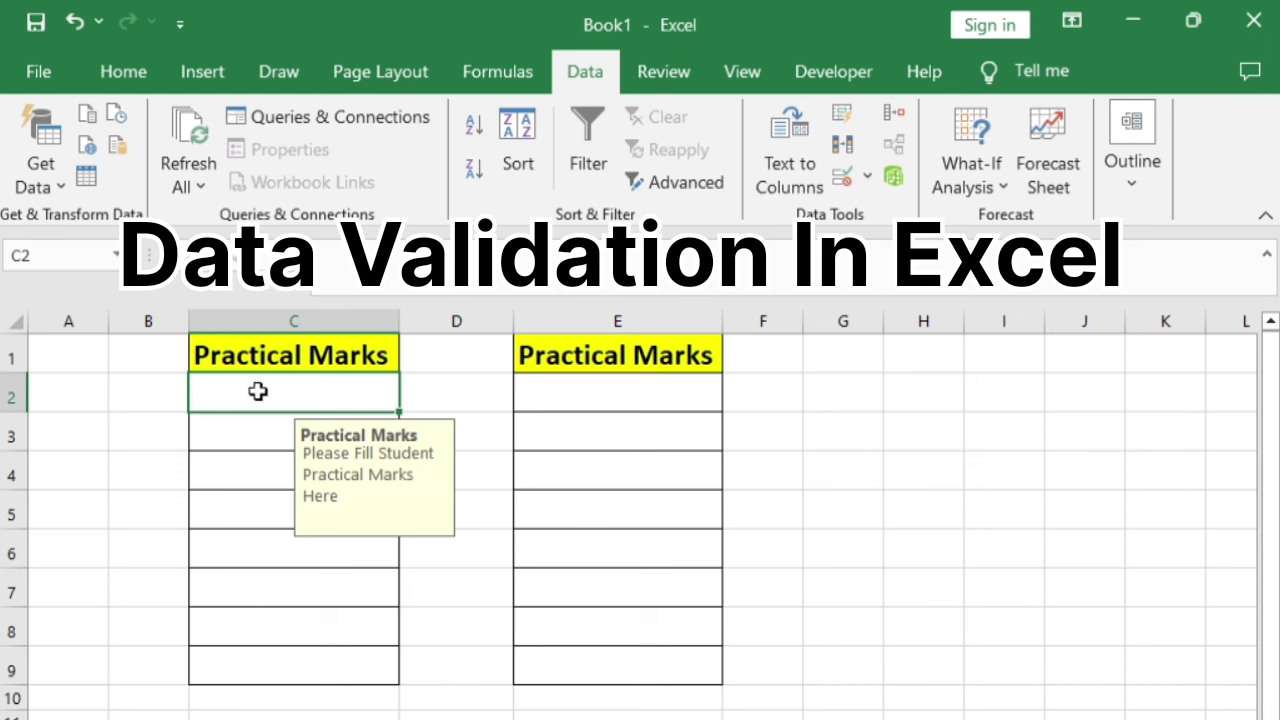
left_click_drag(257, 395, 265, 657)
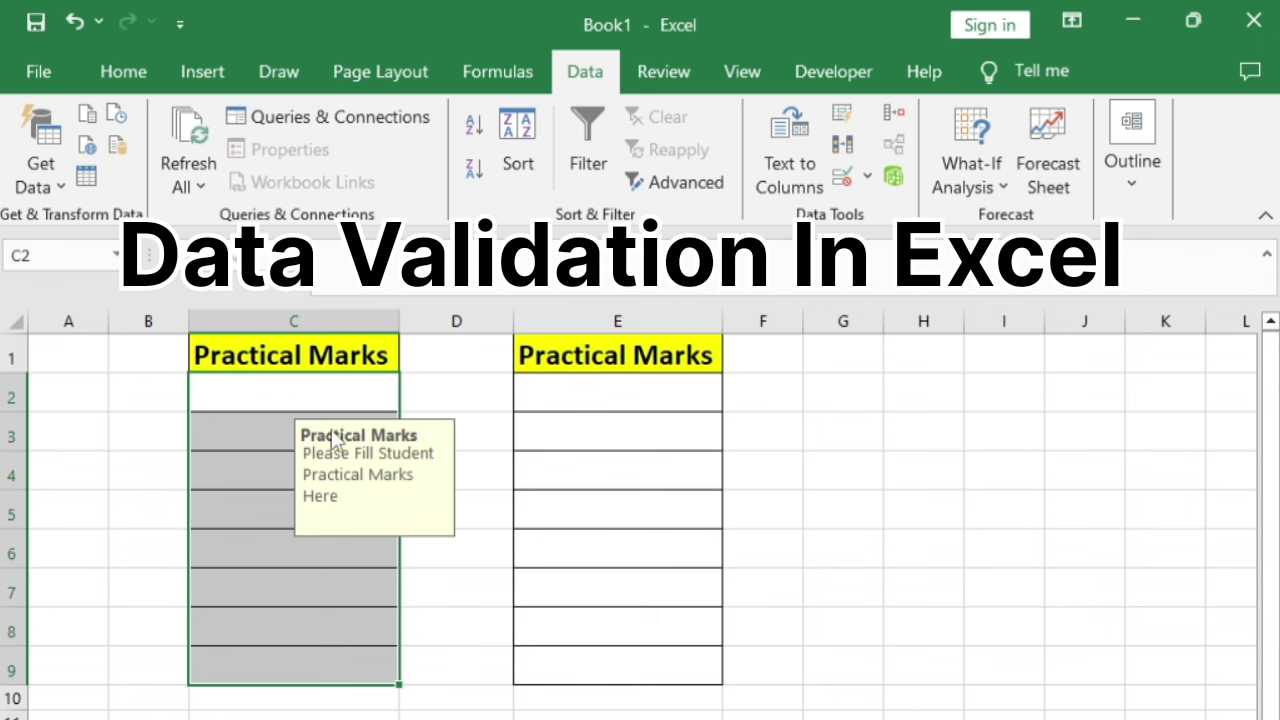
left_click(231, 413)
left_click(258, 510)
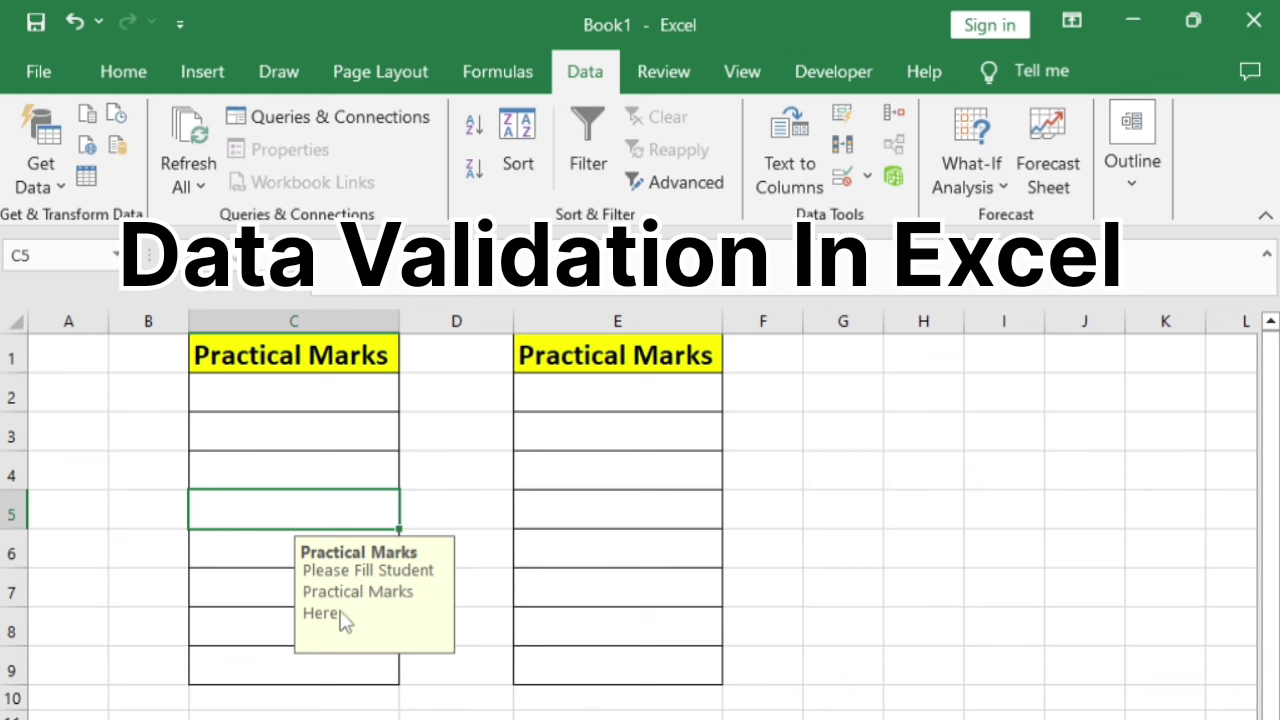
left_click(249, 612)
left_click(263, 508)
left_click(266, 429)
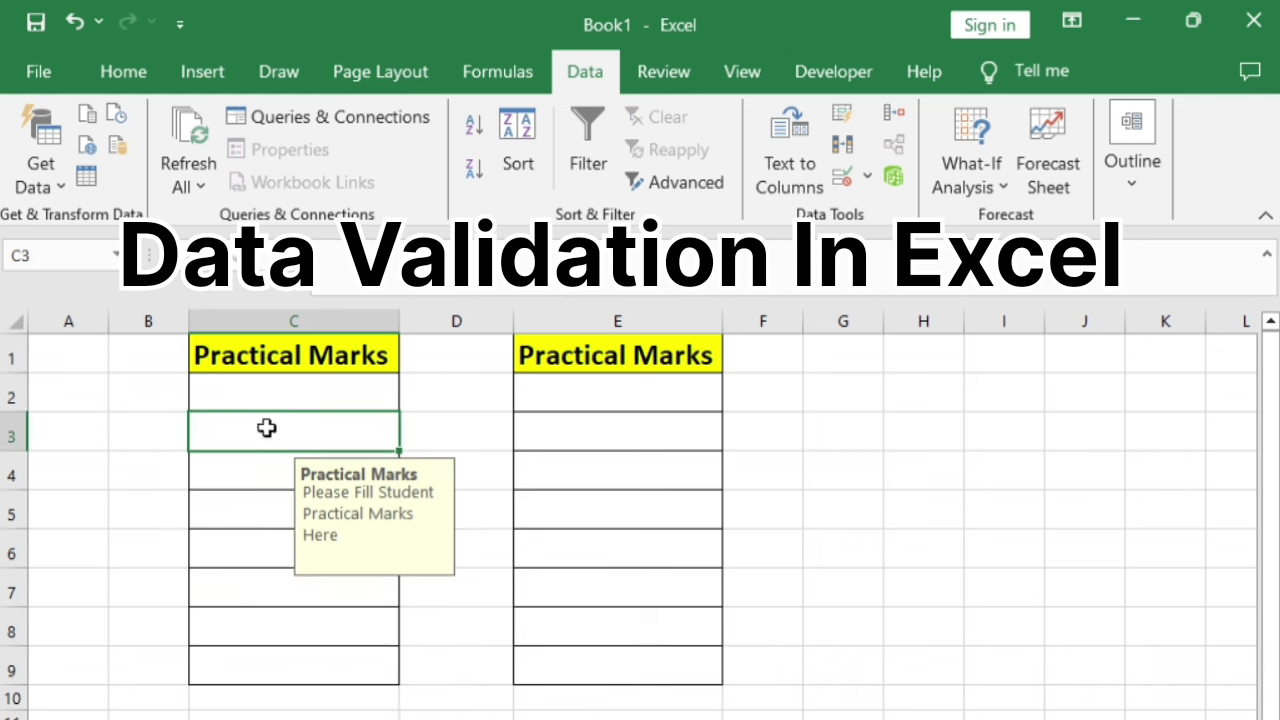
left_click(270, 404)
left_click(260, 472)
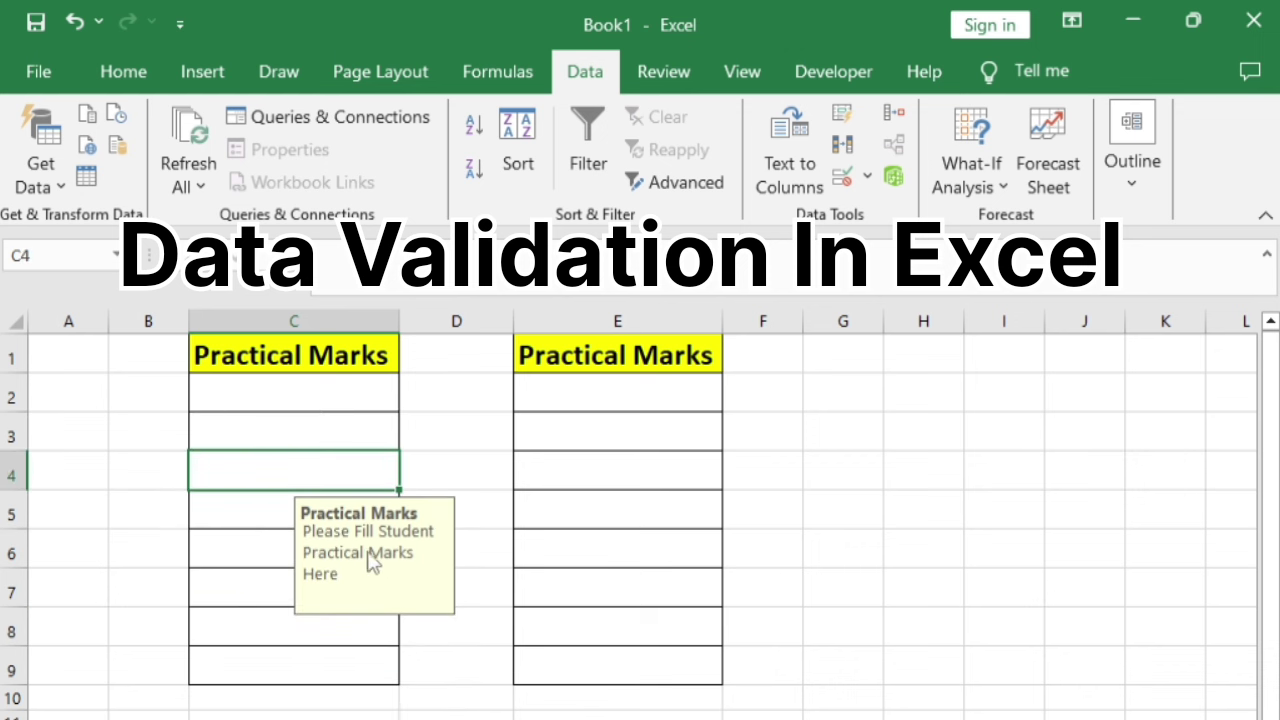
left_click(315, 403)
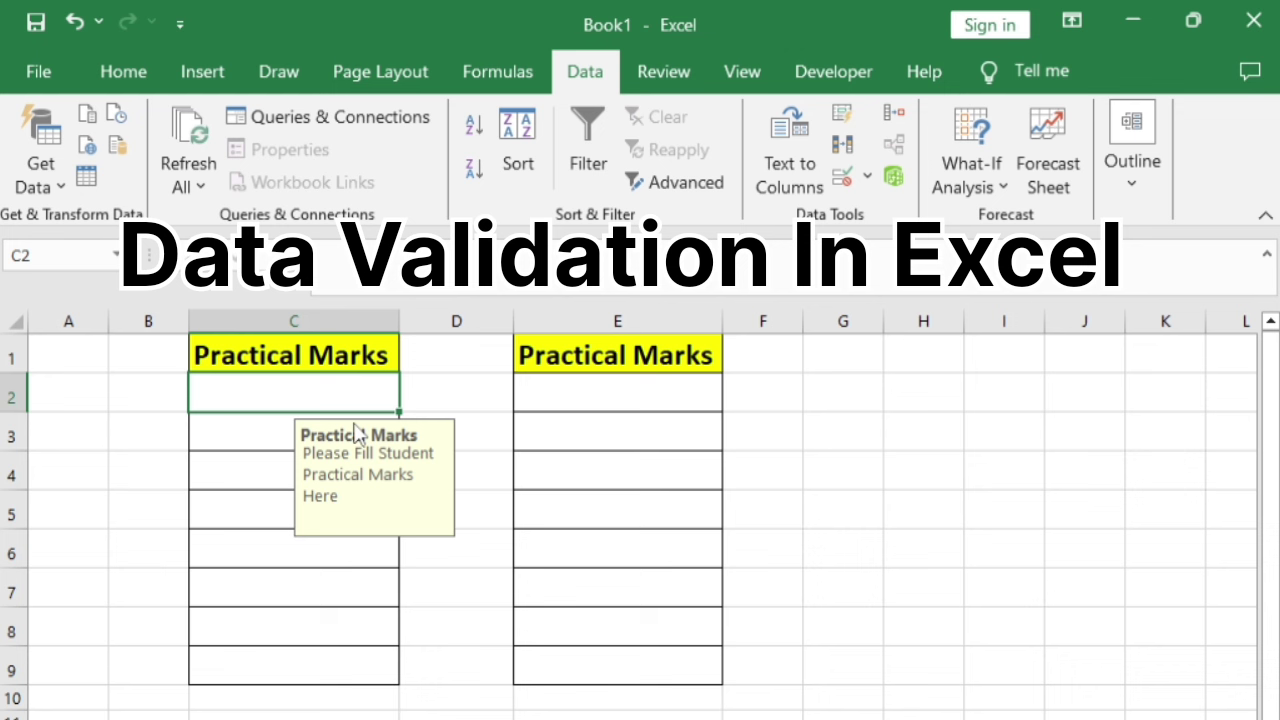
Step: Enter the marks 50 in C2 and 40 in C3
type("50")
left_click(354, 423)
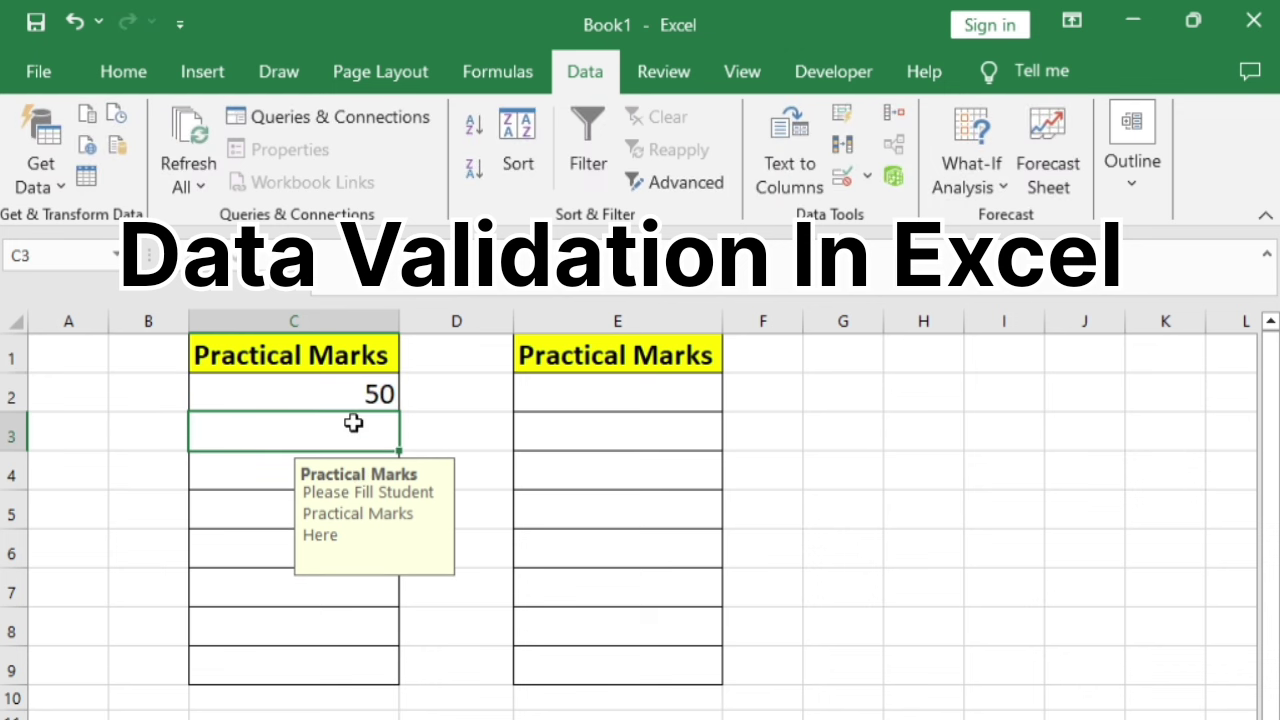
type("40")
key("Return")
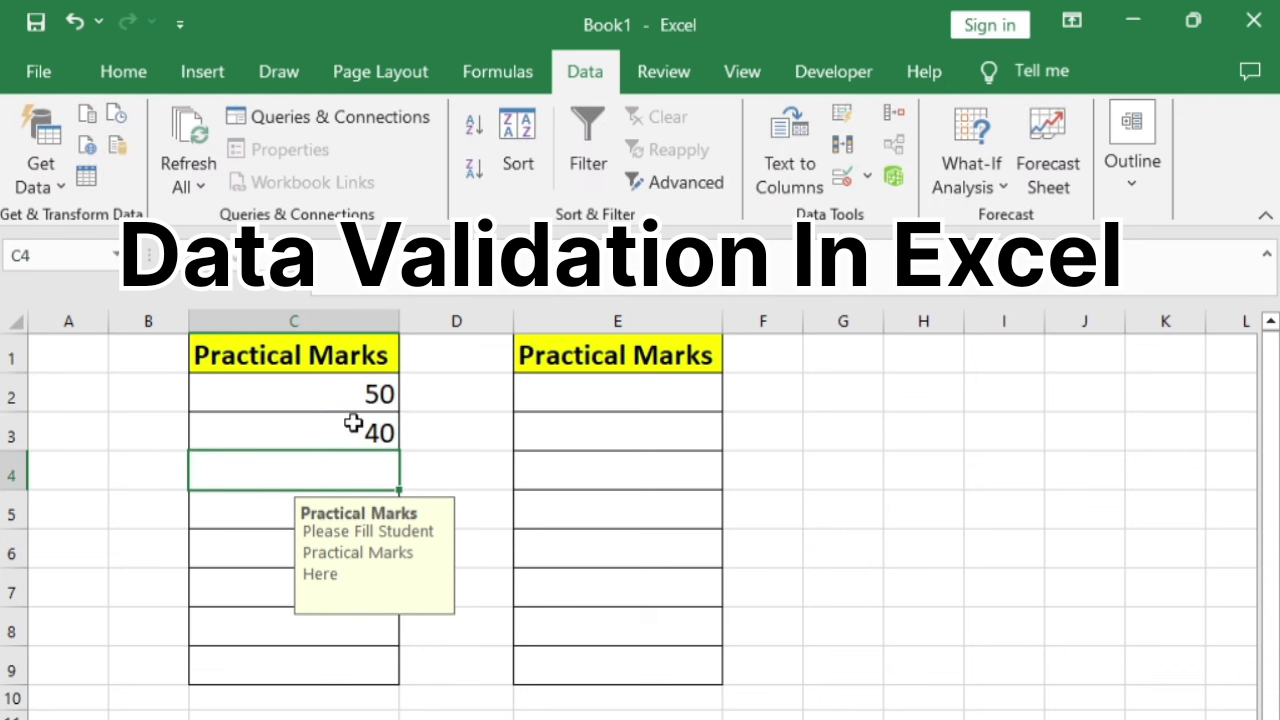
Step: Enter 60 in C4 to trigger the Invalid Marks warning, and move the warning aside
type("6")
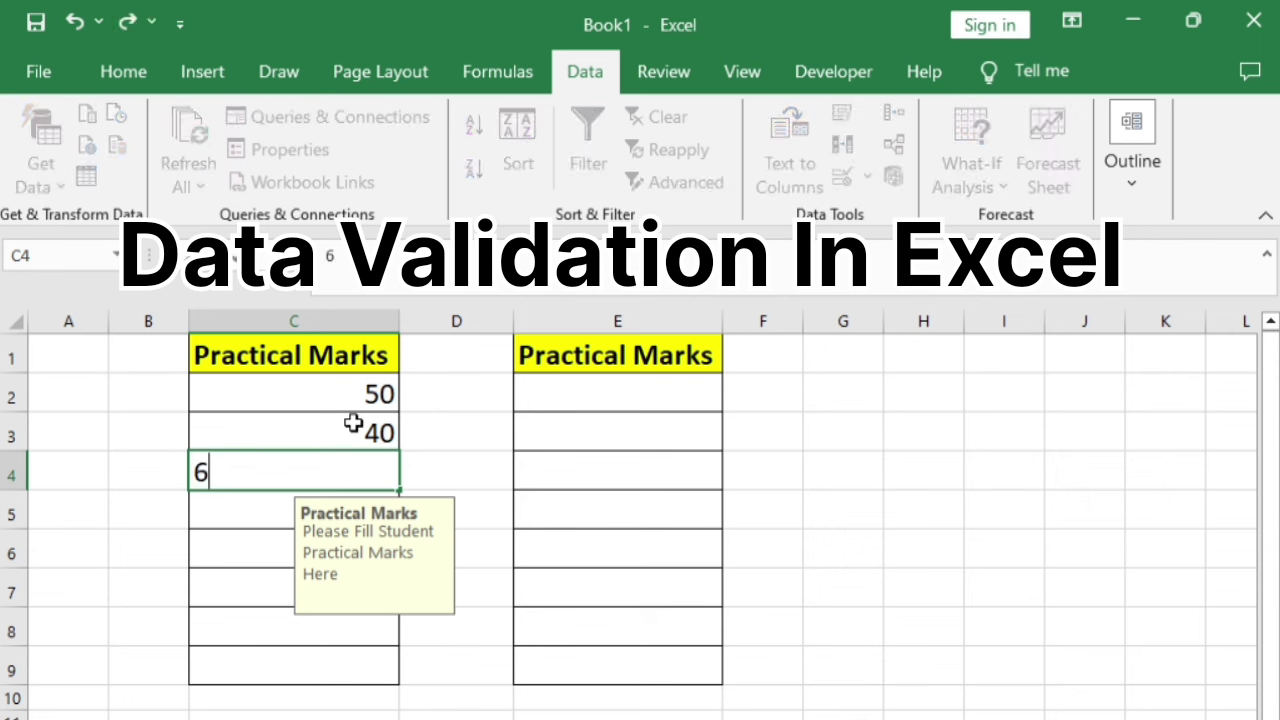
type("0")
key("Return")
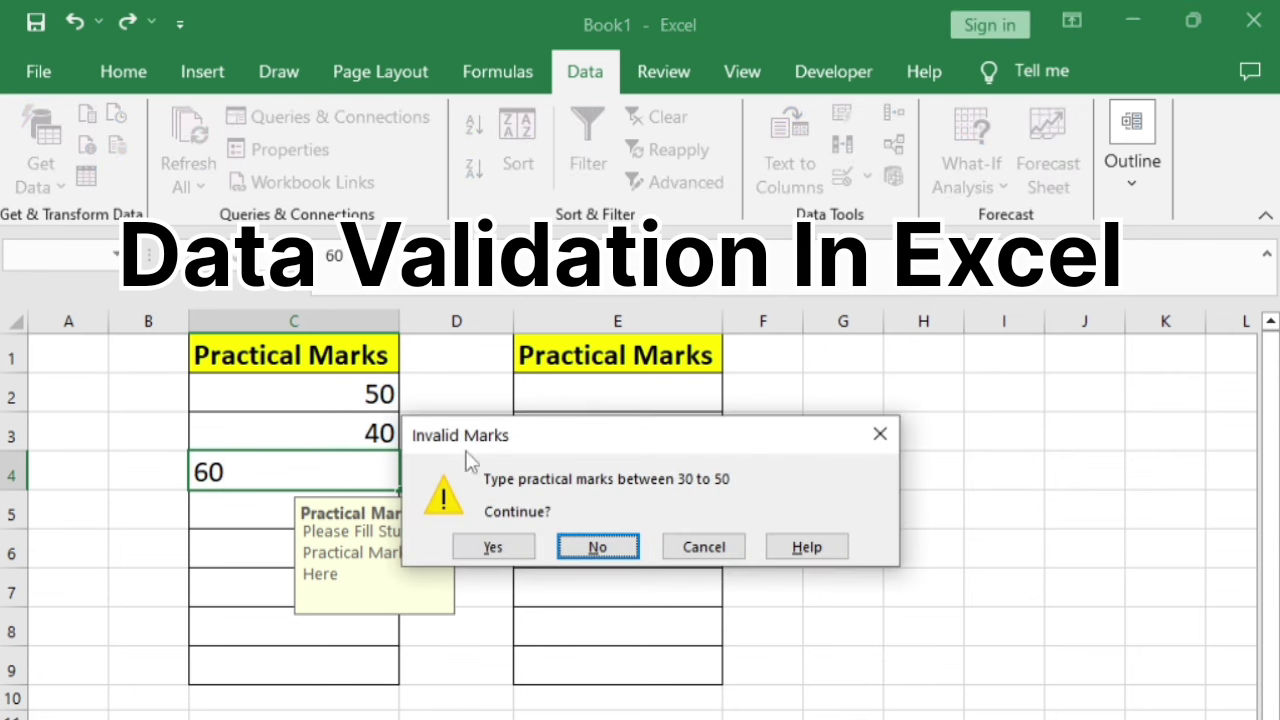
mouse_move(573, 435)
left_mouse_down()
mouse_move(625, 467)
mouse_move(408, 632)
left_mouse_up()
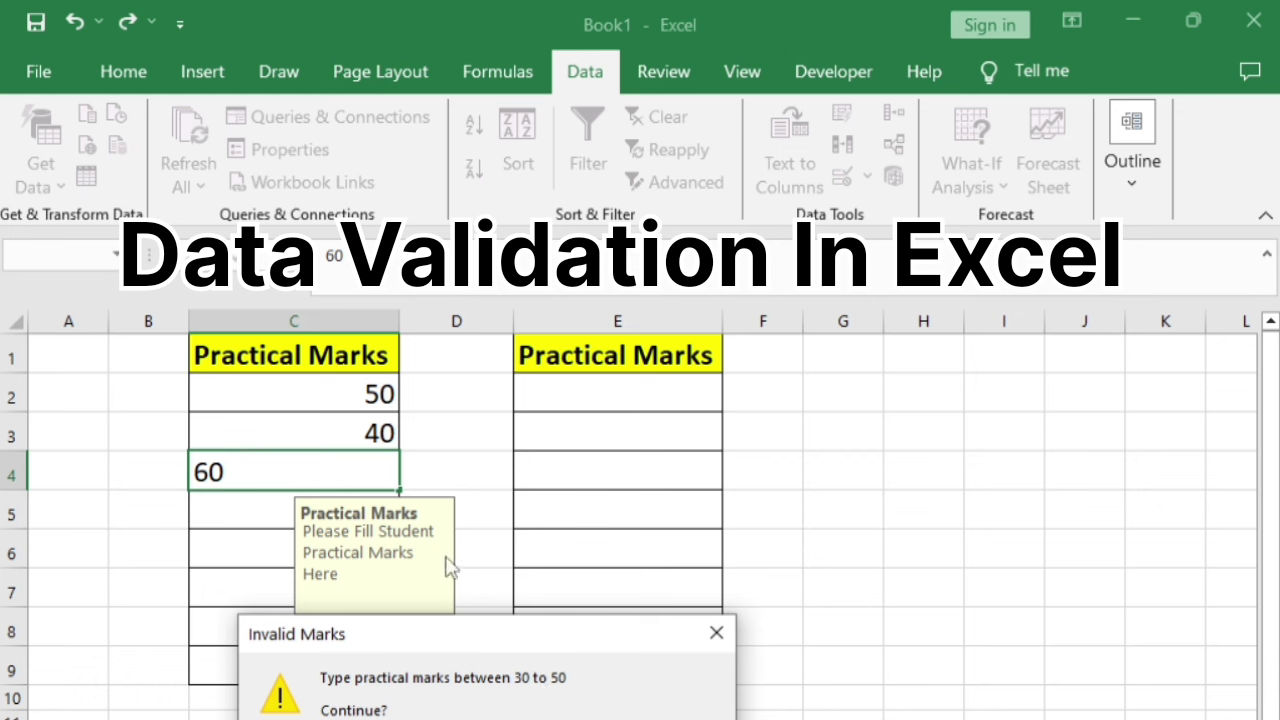
Step: Reject the 60 and enter 30 in C4 and 35 in C5
key("n")
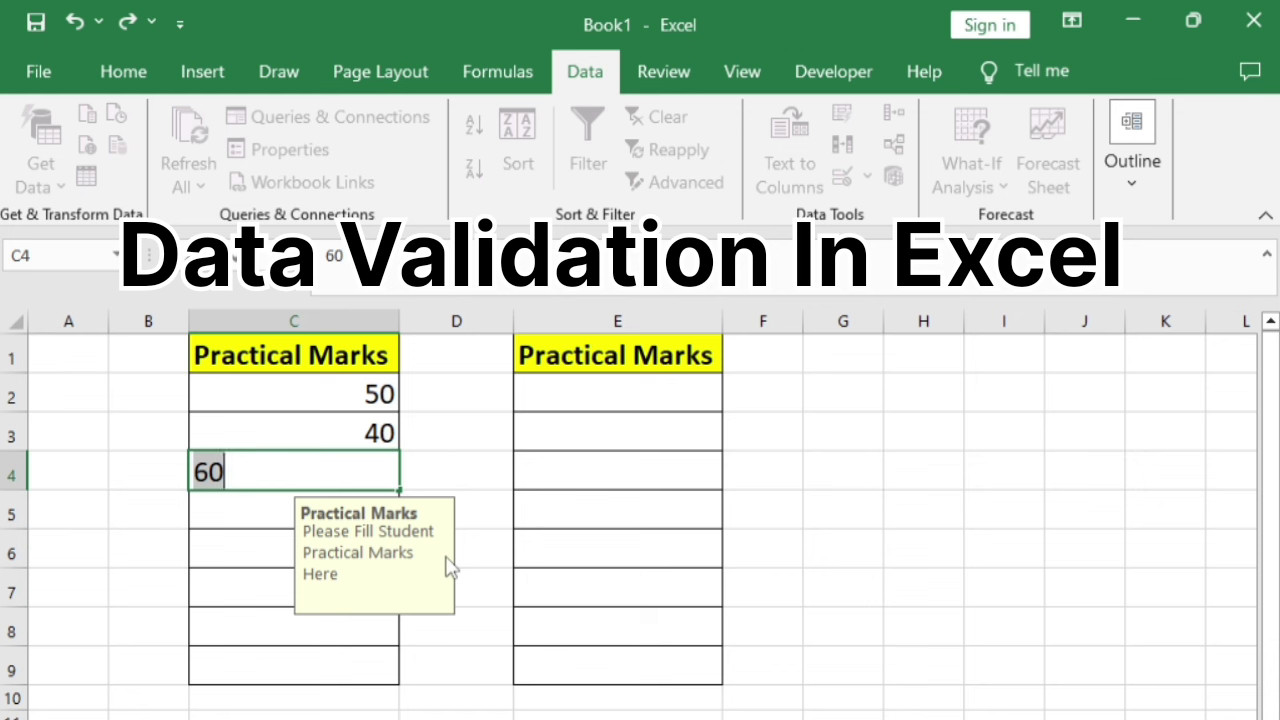
type("30")
key("Return")
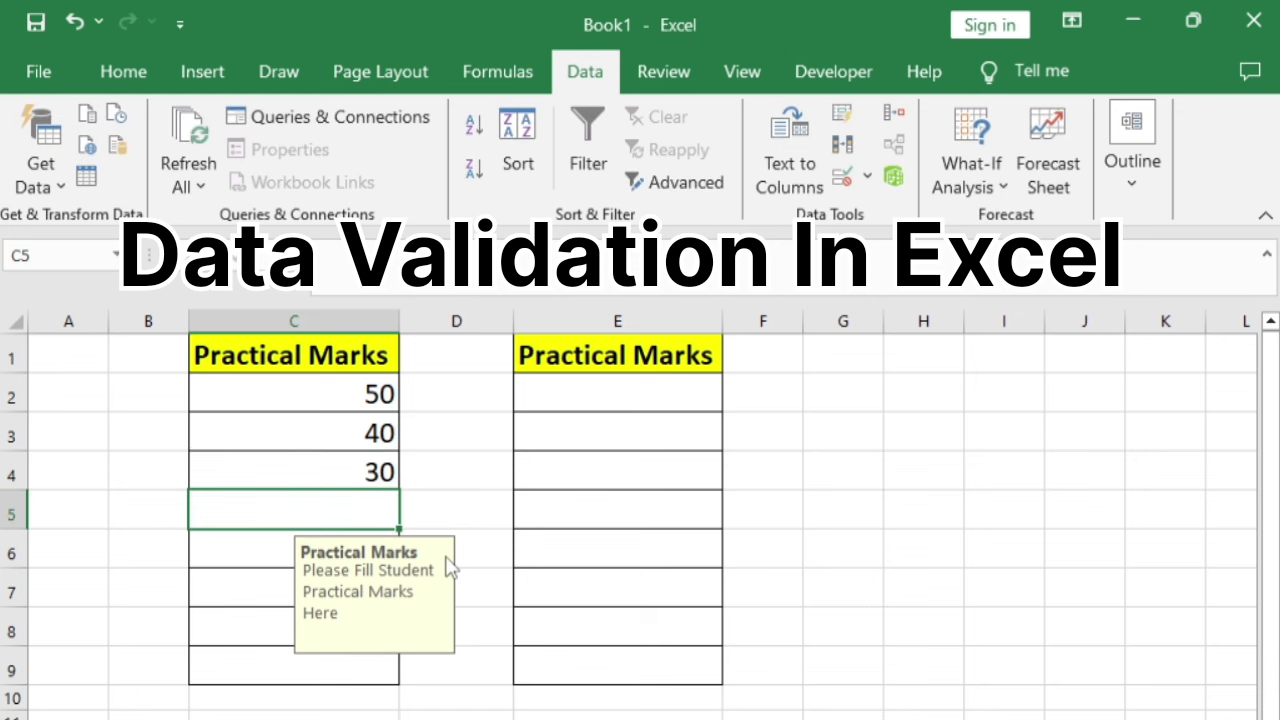
type("35")
key("Return")
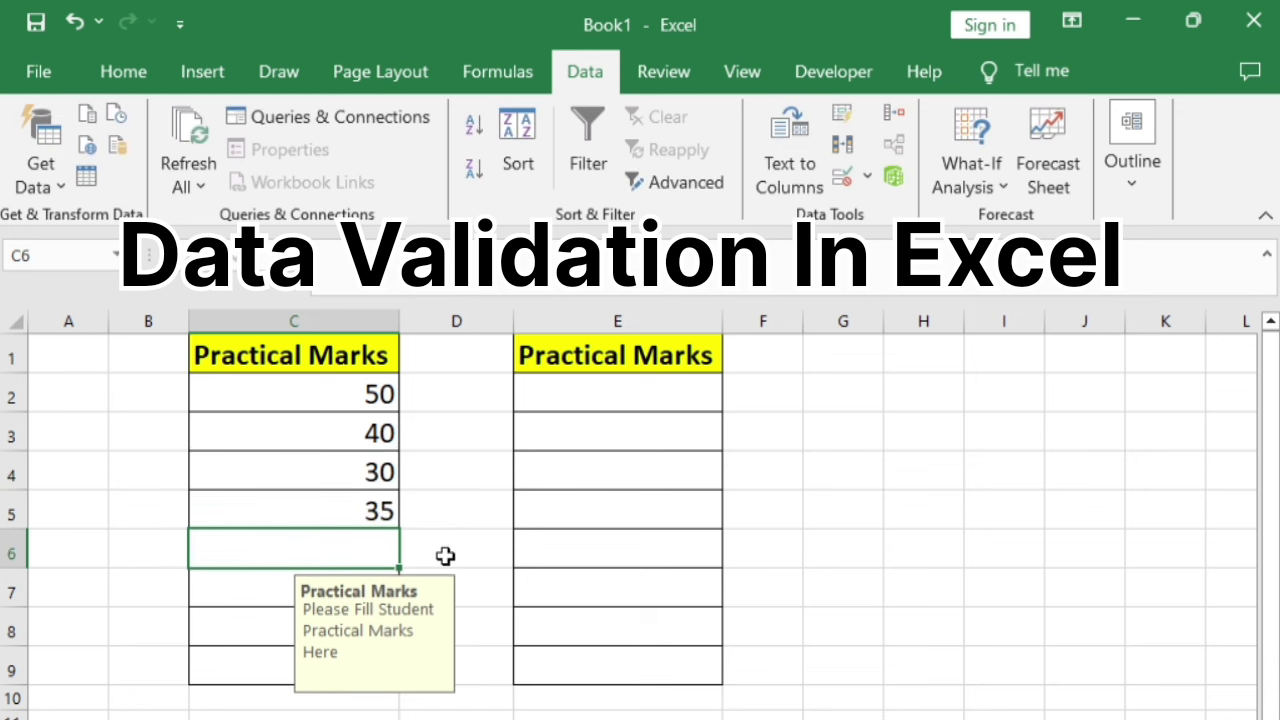
Step: Replace the rejected out-of-range 20 in C6 with 35
type("20")
key("Return")
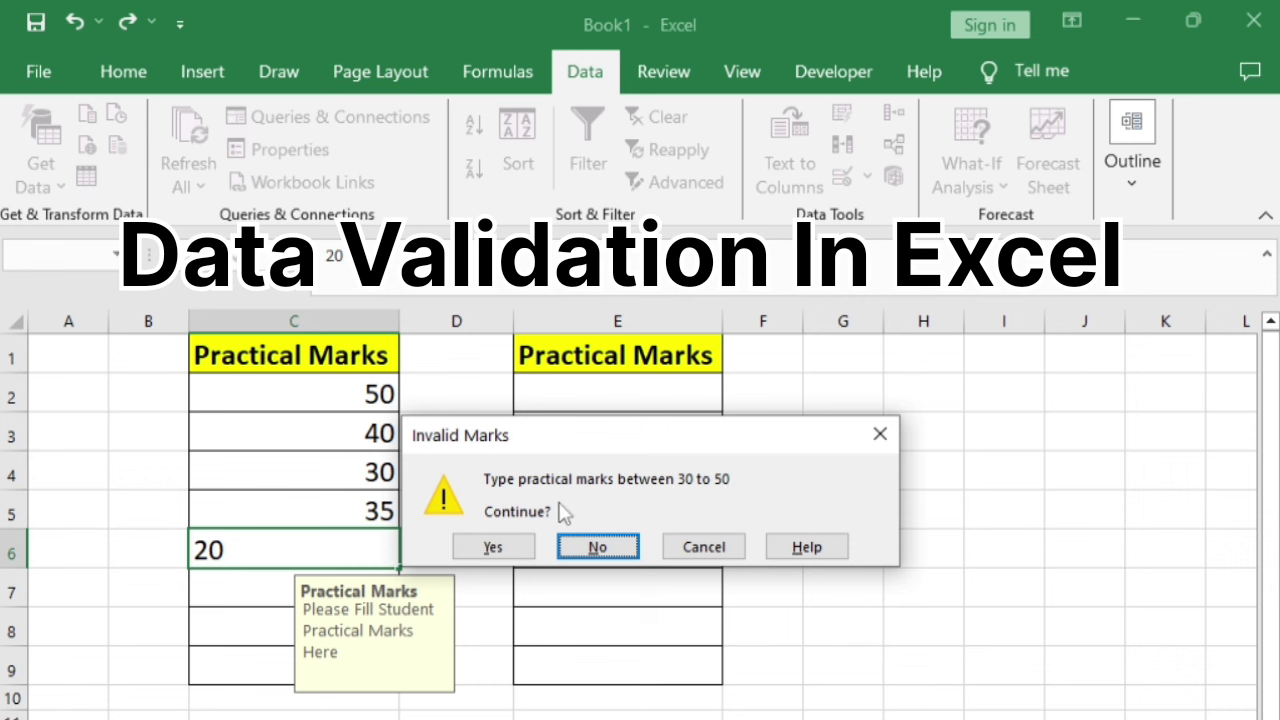
left_click(851, 590)
key("Return")
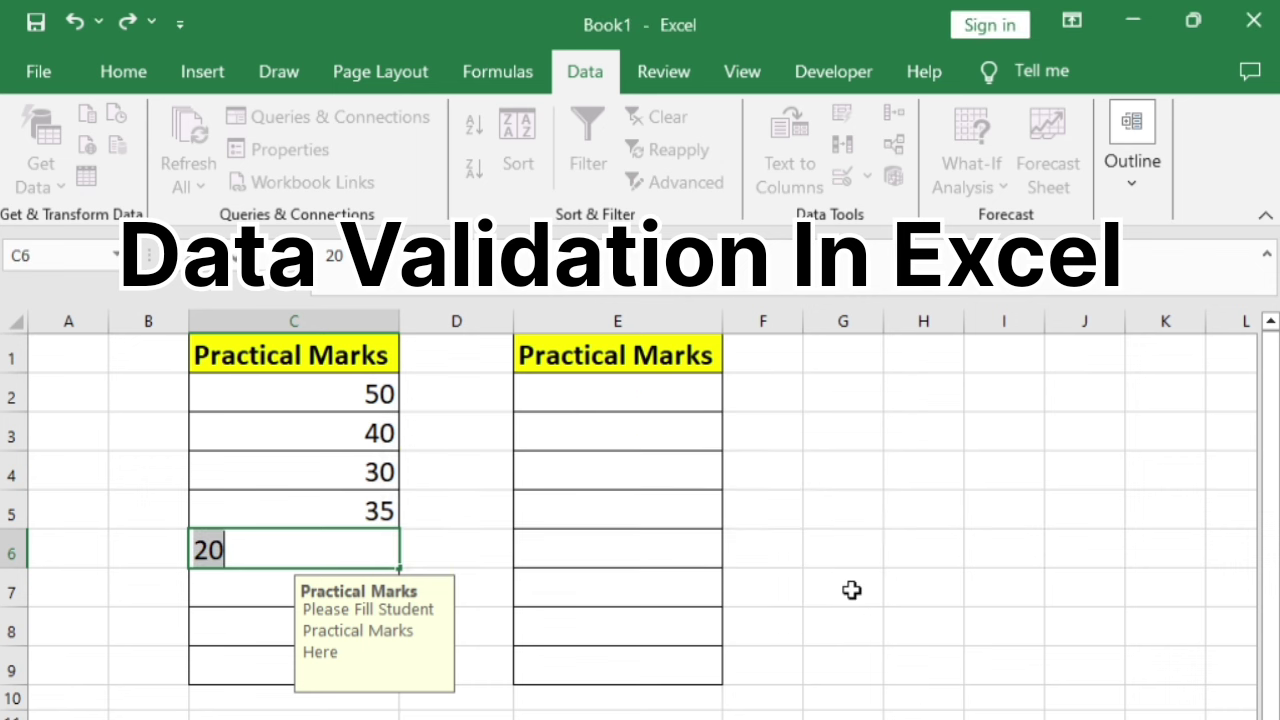
type("35")
key("Return")
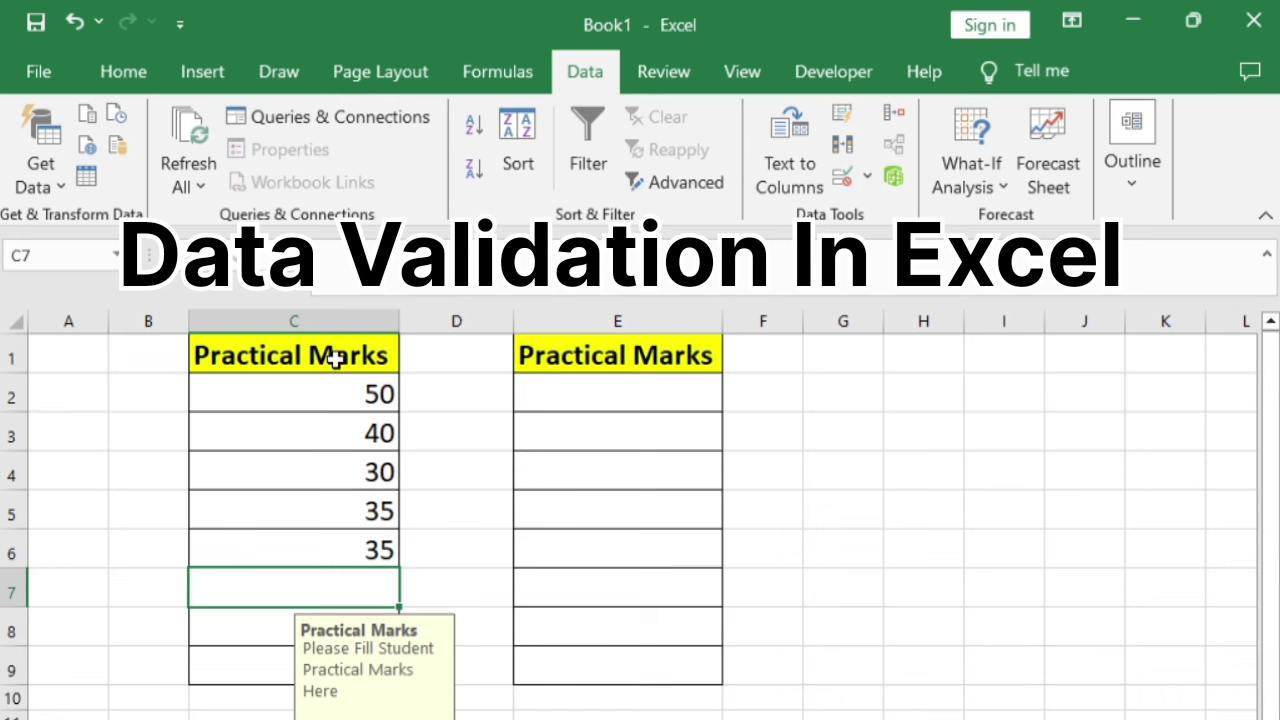
left_click(636, 355)
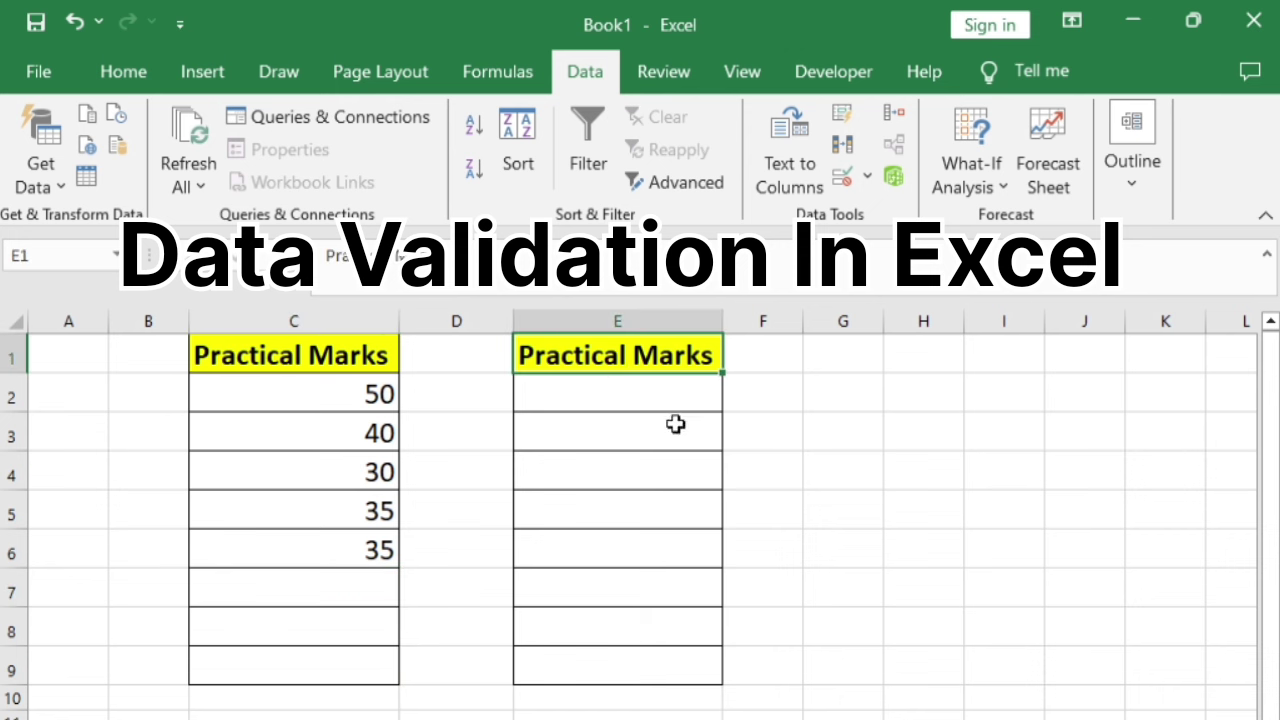
Step: Select the empty Practical Marks cells E2 through E9
left_click(314, 394)
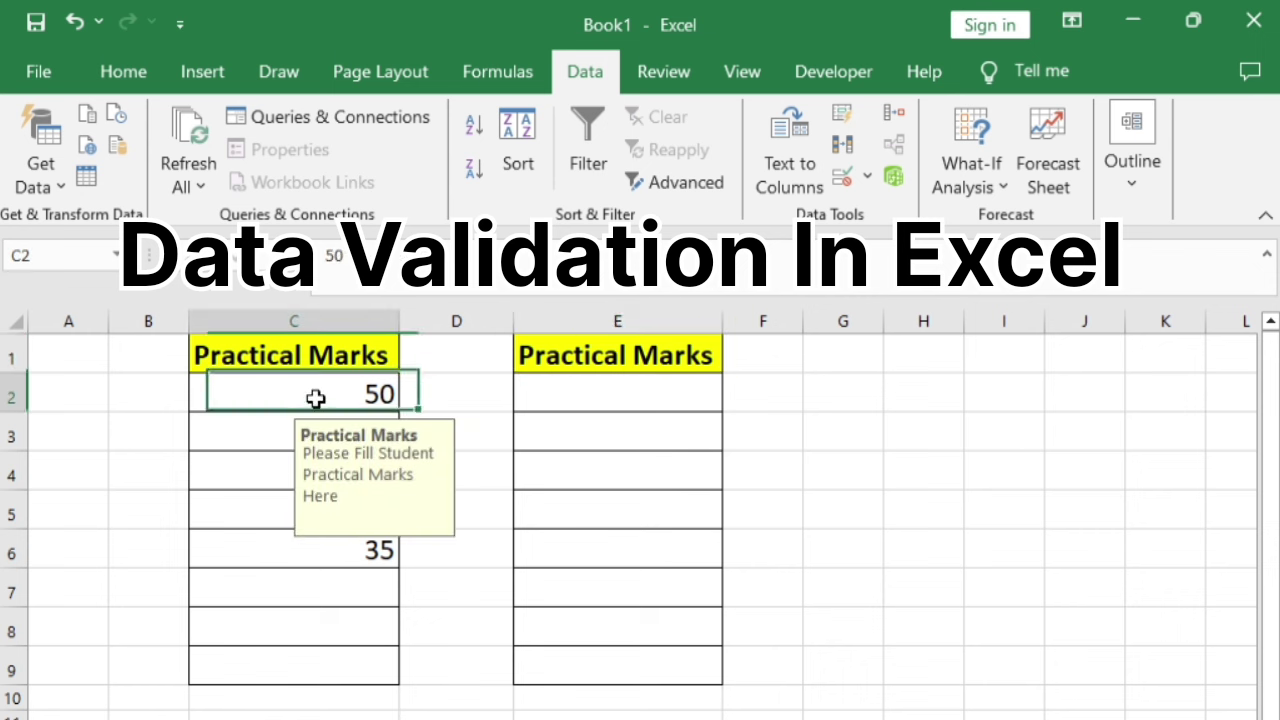
left_click(609, 390)
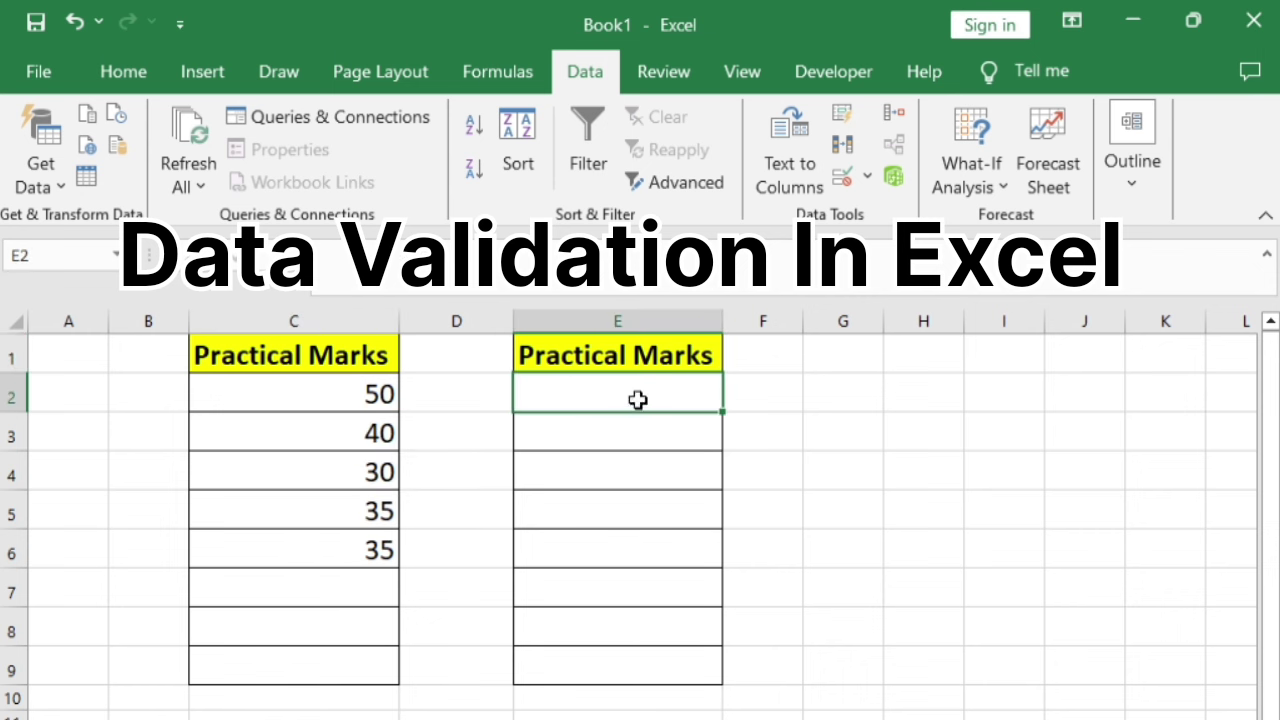
left_click(669, 520)
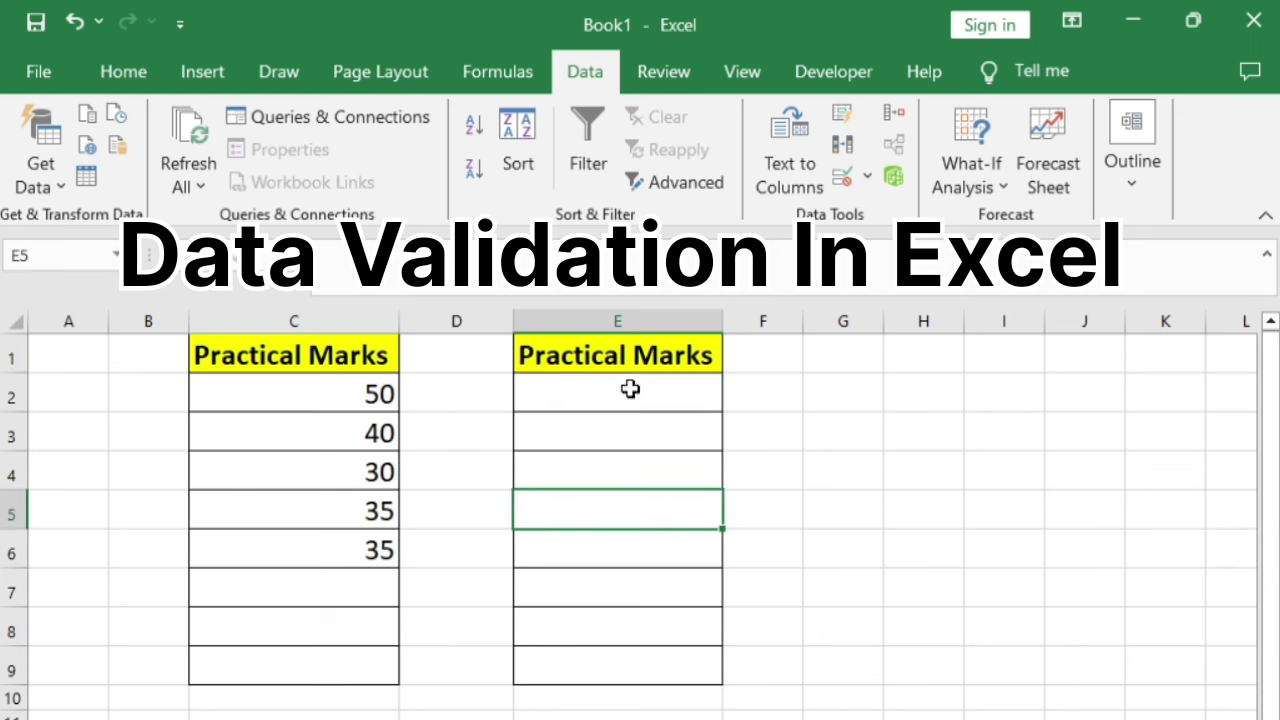
left_click_drag(628, 389, 627, 672)
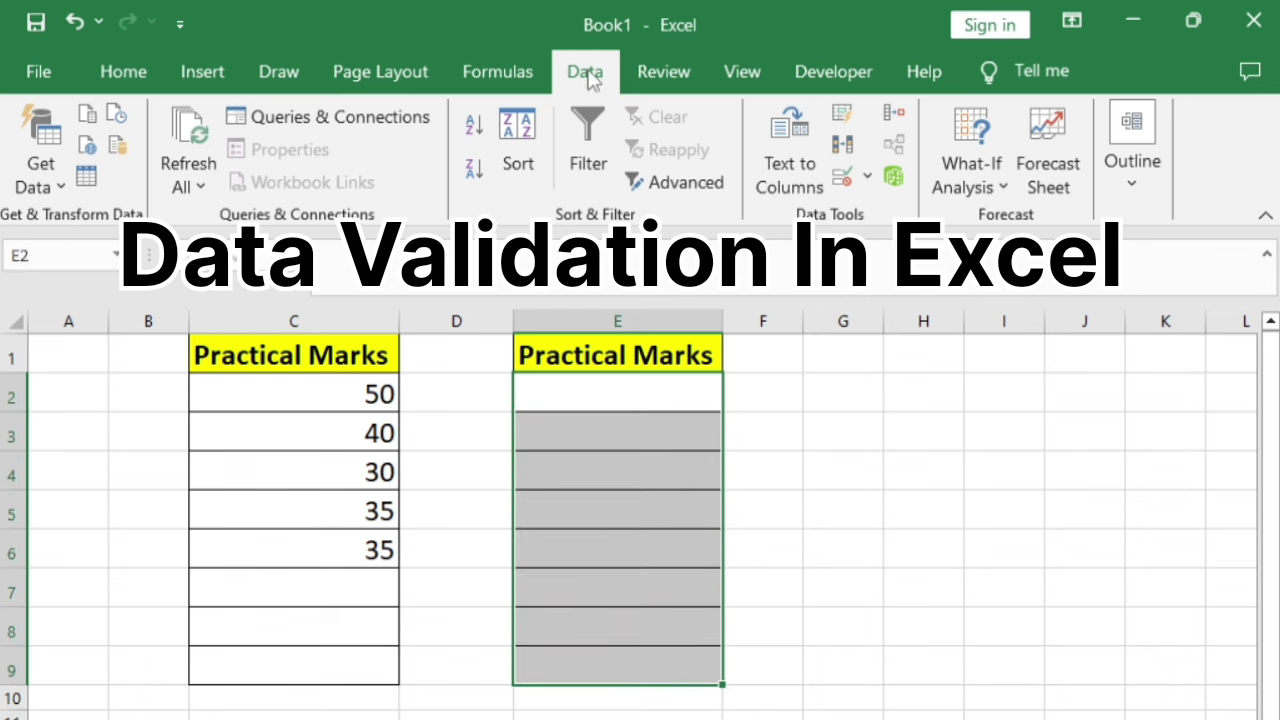
Step: Open Data Validation for E2:E9 and review its Settings, Input Message and Error Alert tabs
left_click(868, 178)
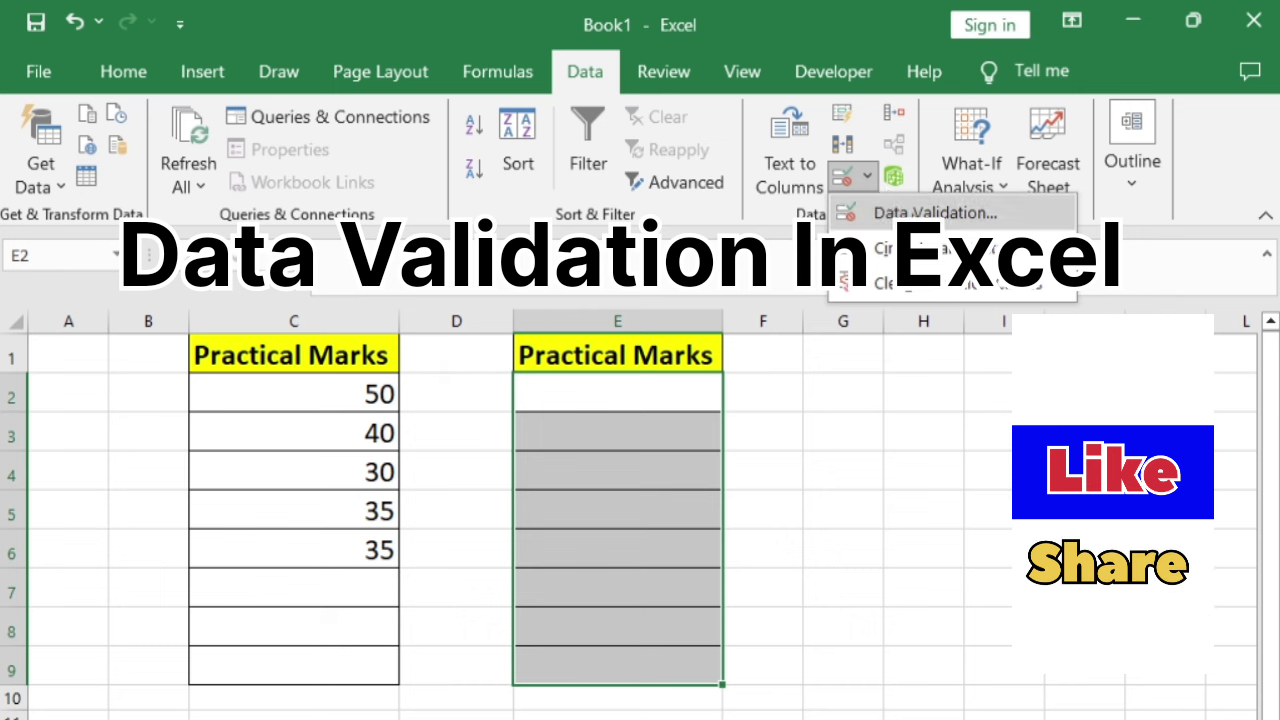
left_click(935, 212)
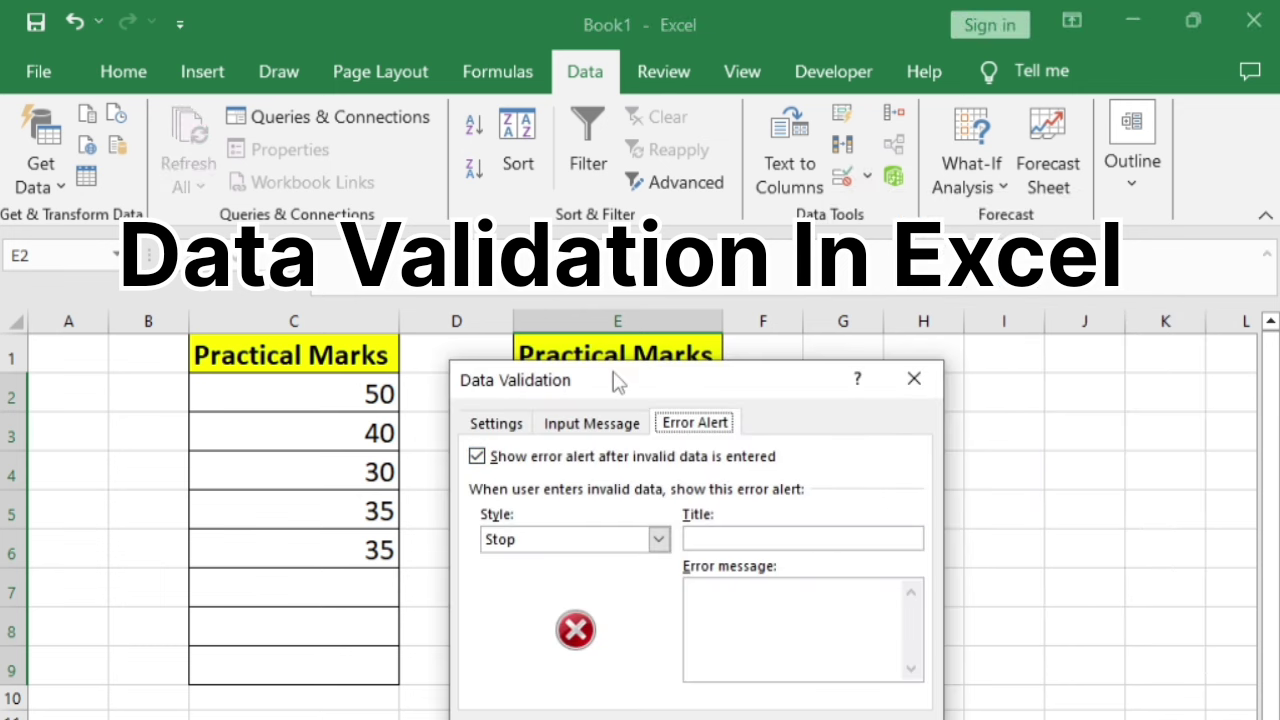
left_click_drag(618, 383, 480, 383)
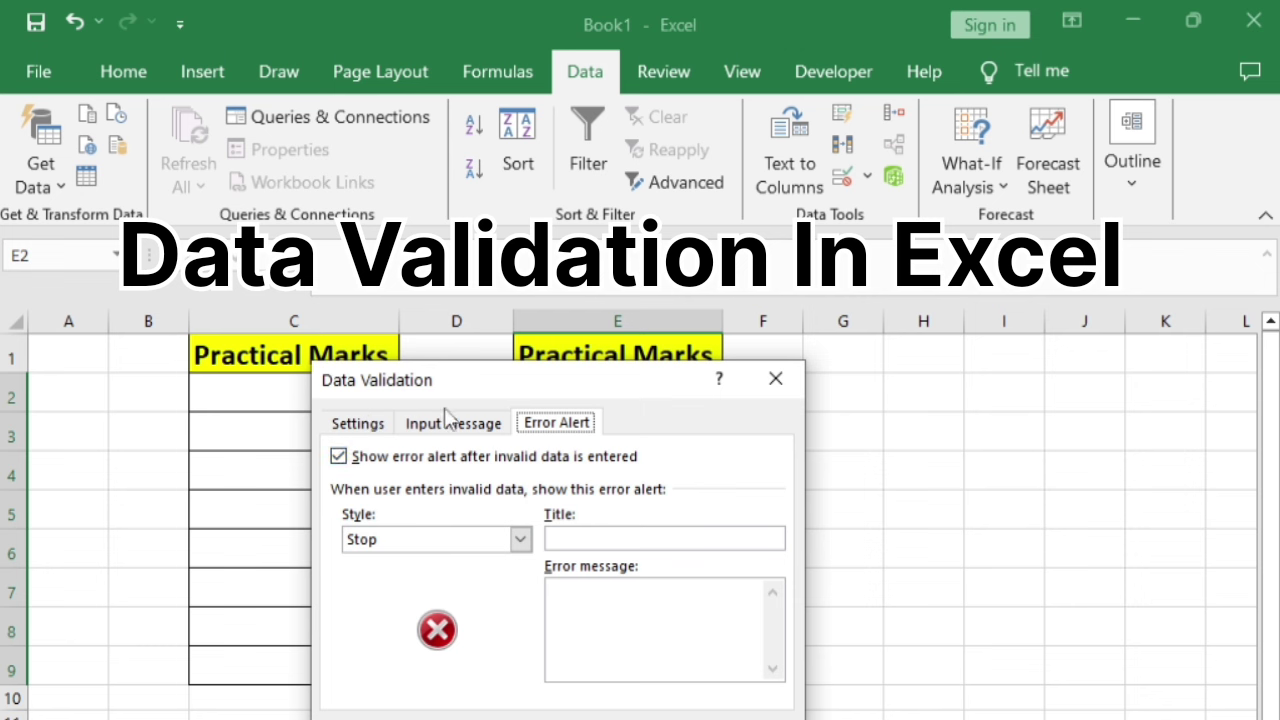
left_click(357, 424)
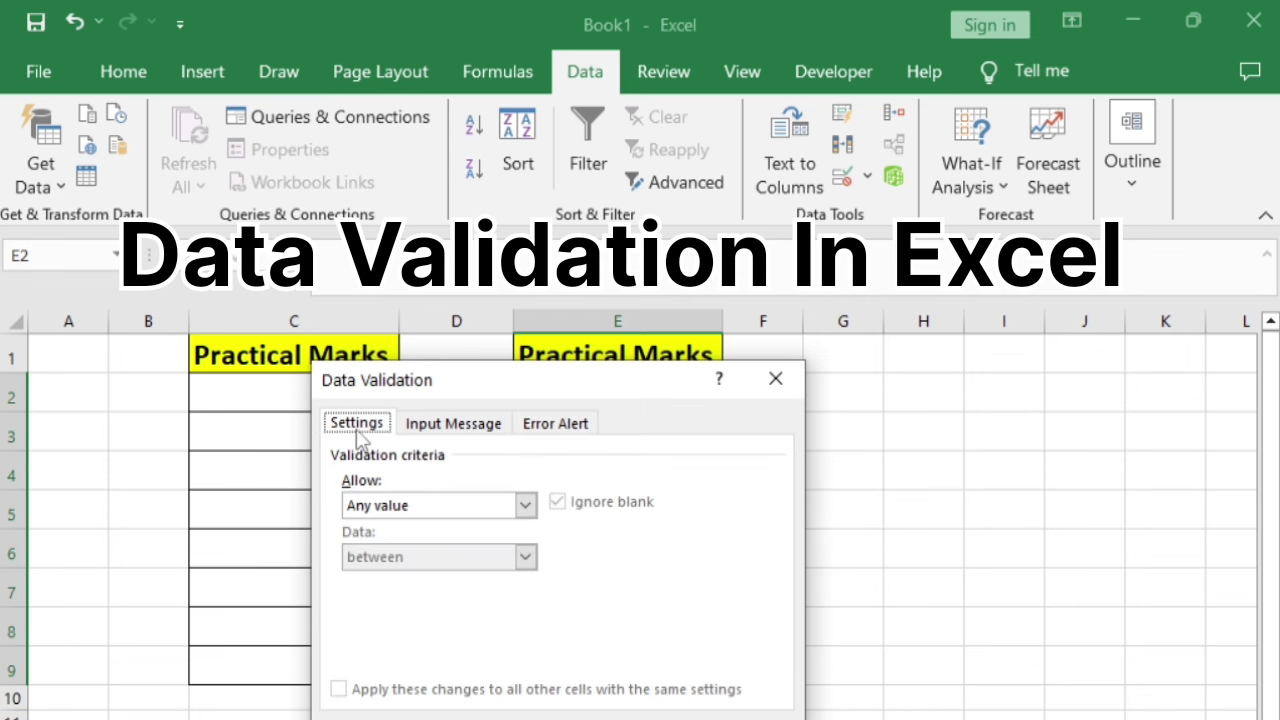
left_click(466, 430)
left_click(556, 428)
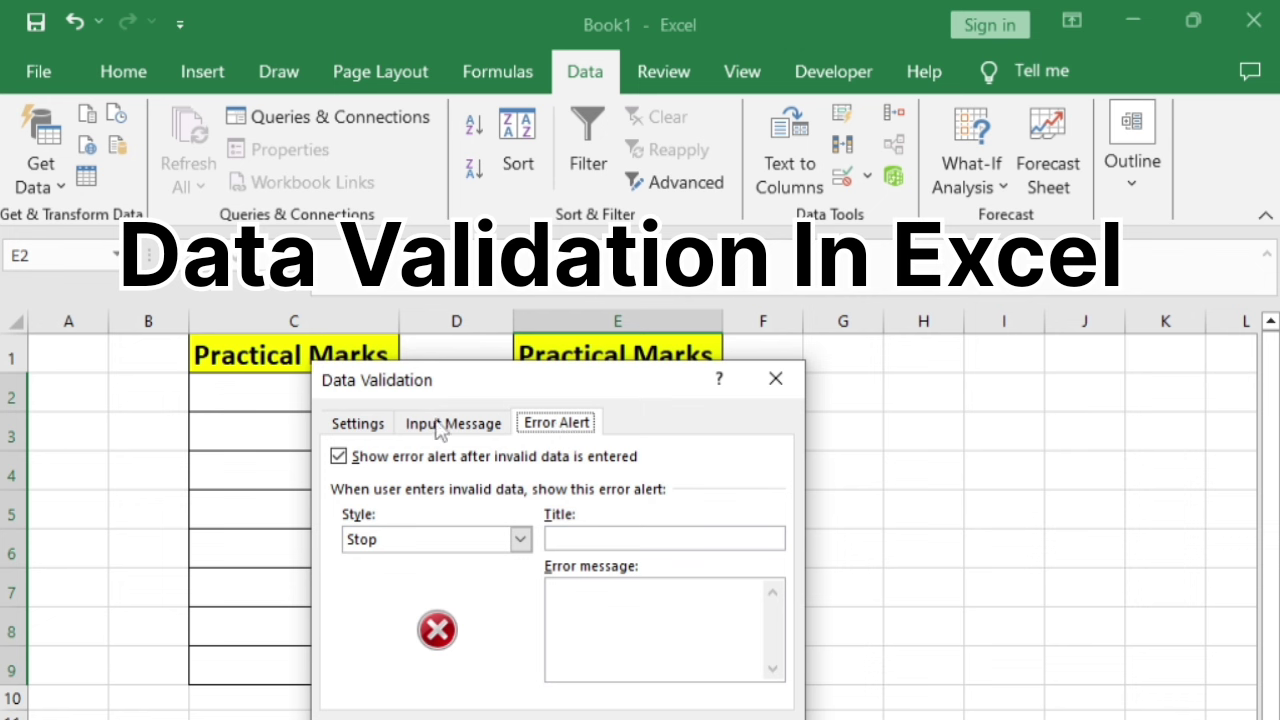
left_click(355, 428)
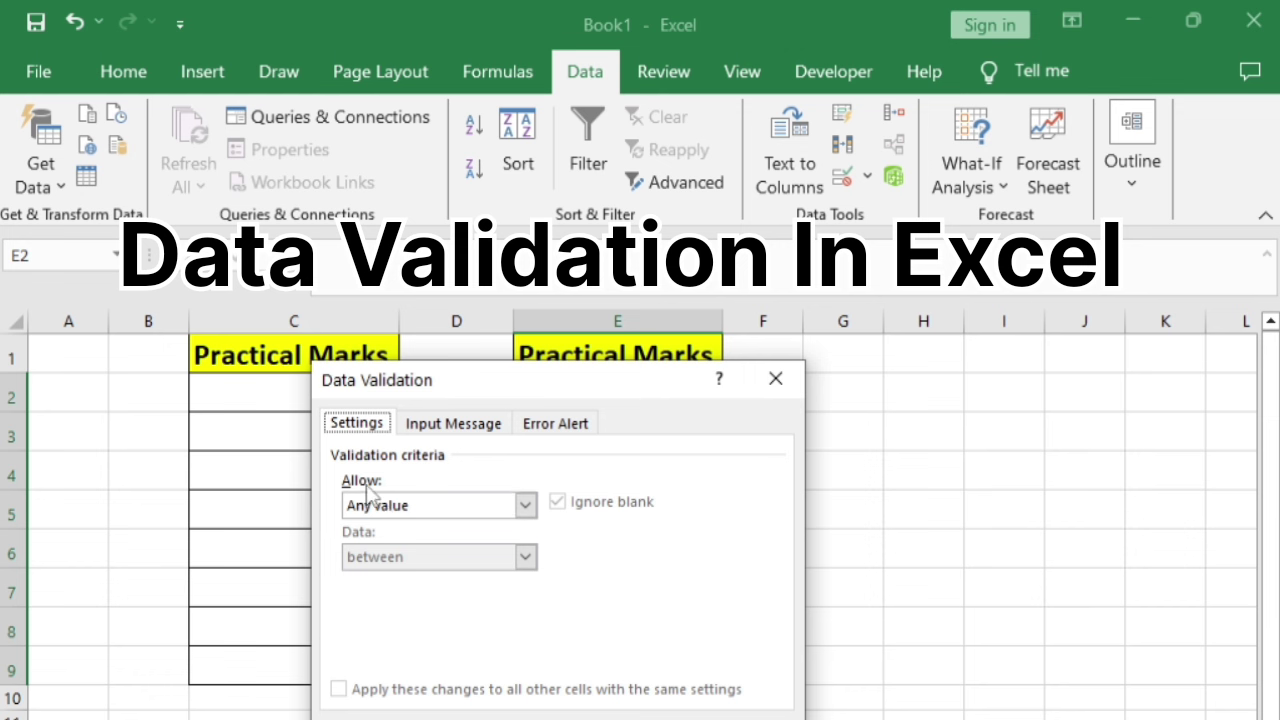
Step: Allow only Whole number values with the 'between' condition
left_click(390, 512)
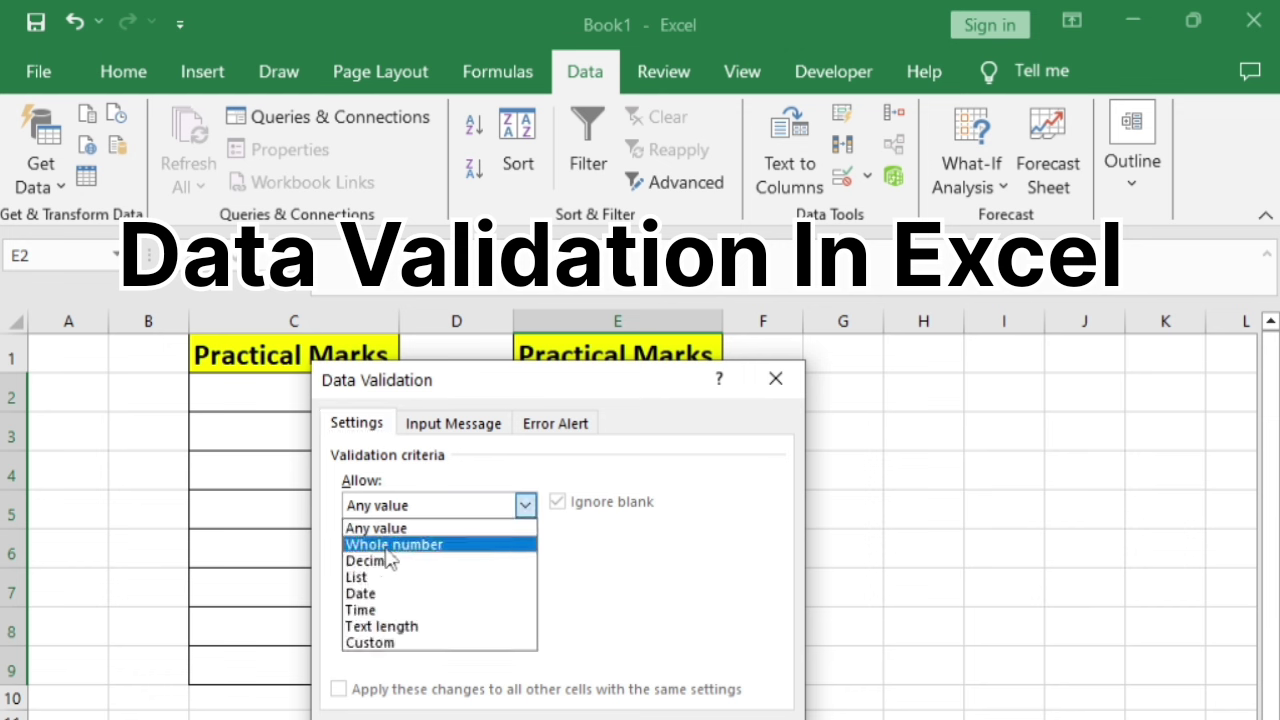
left_click(387, 548)
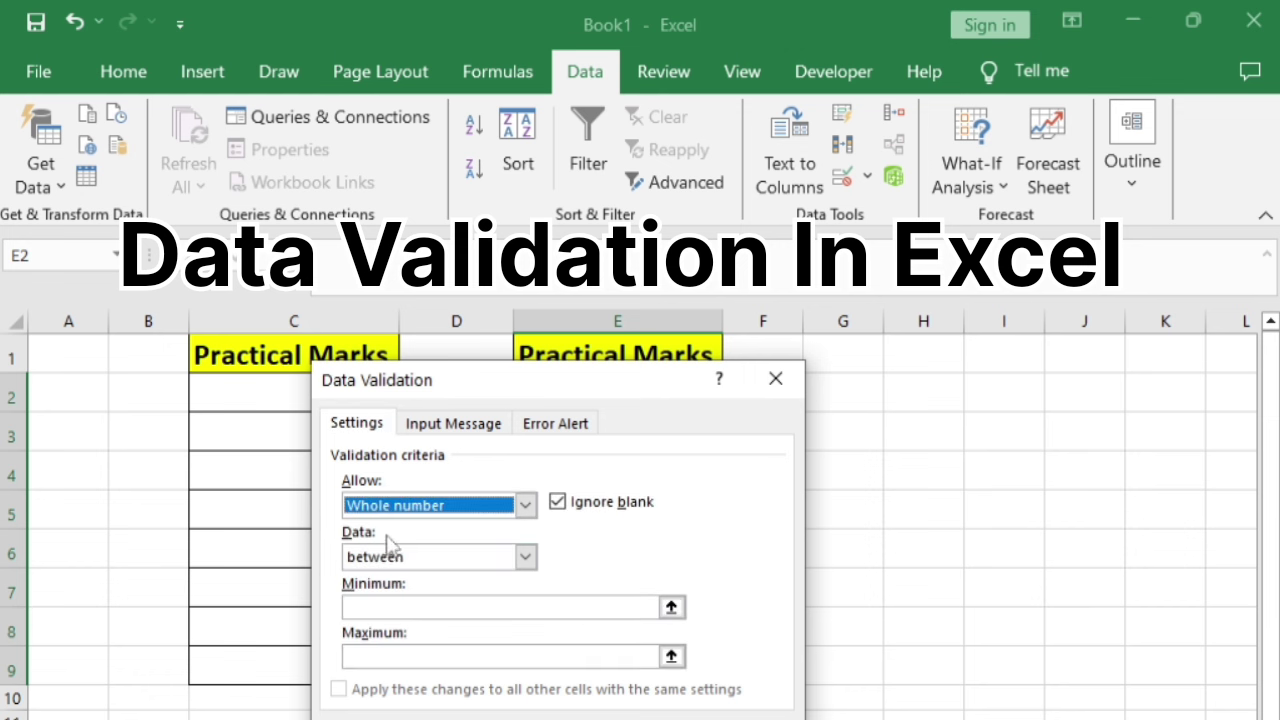
left_click(435, 507)
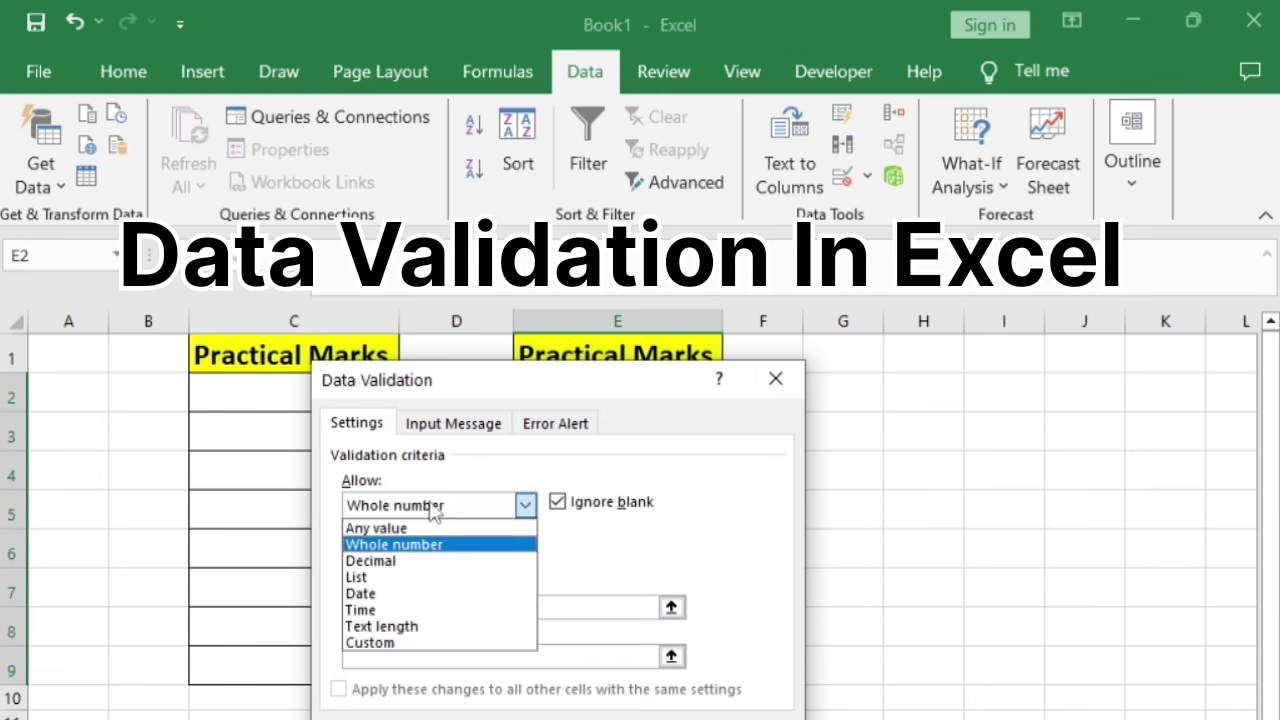
left_click(388, 545)
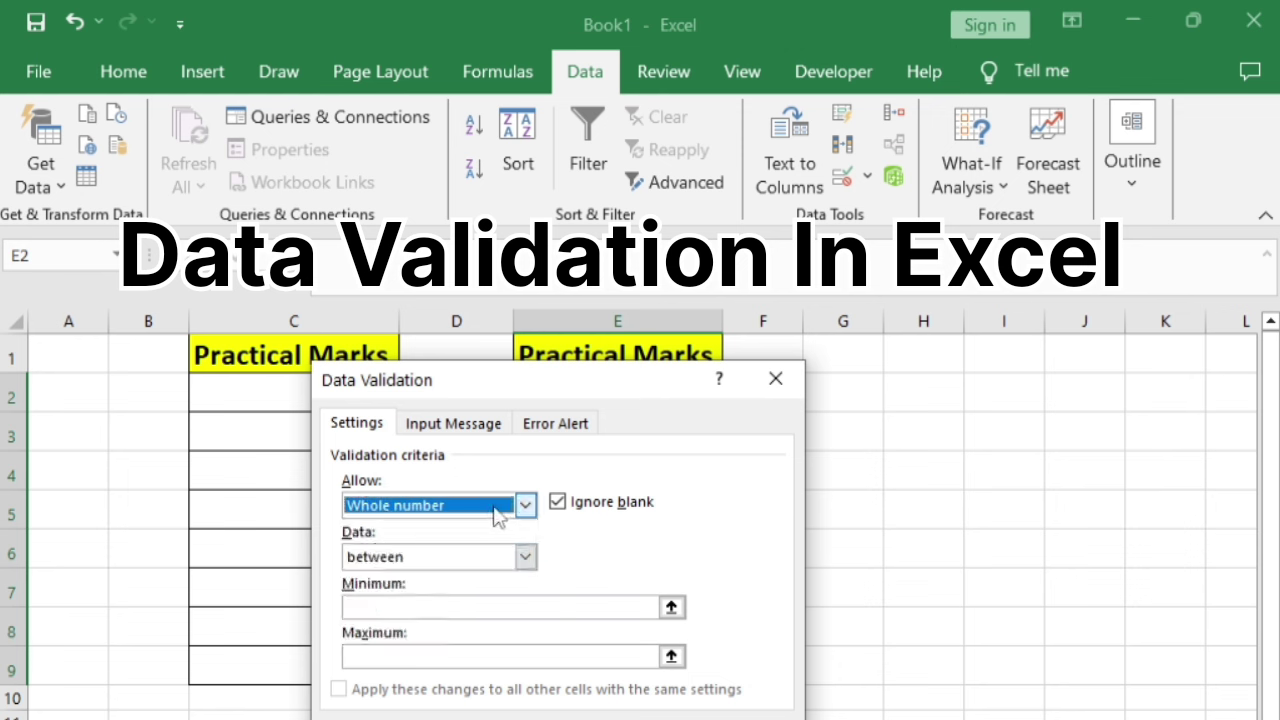
left_click_drag(503, 381, 541, 491)
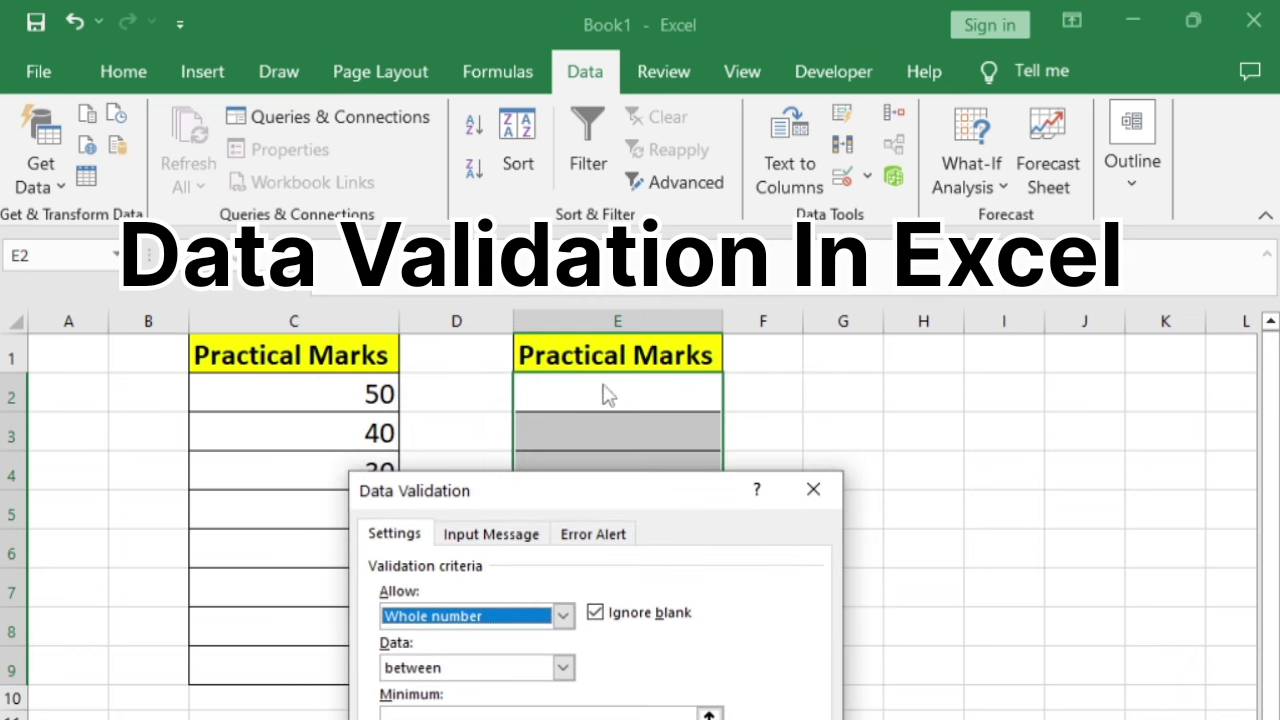
left_click(418, 670)
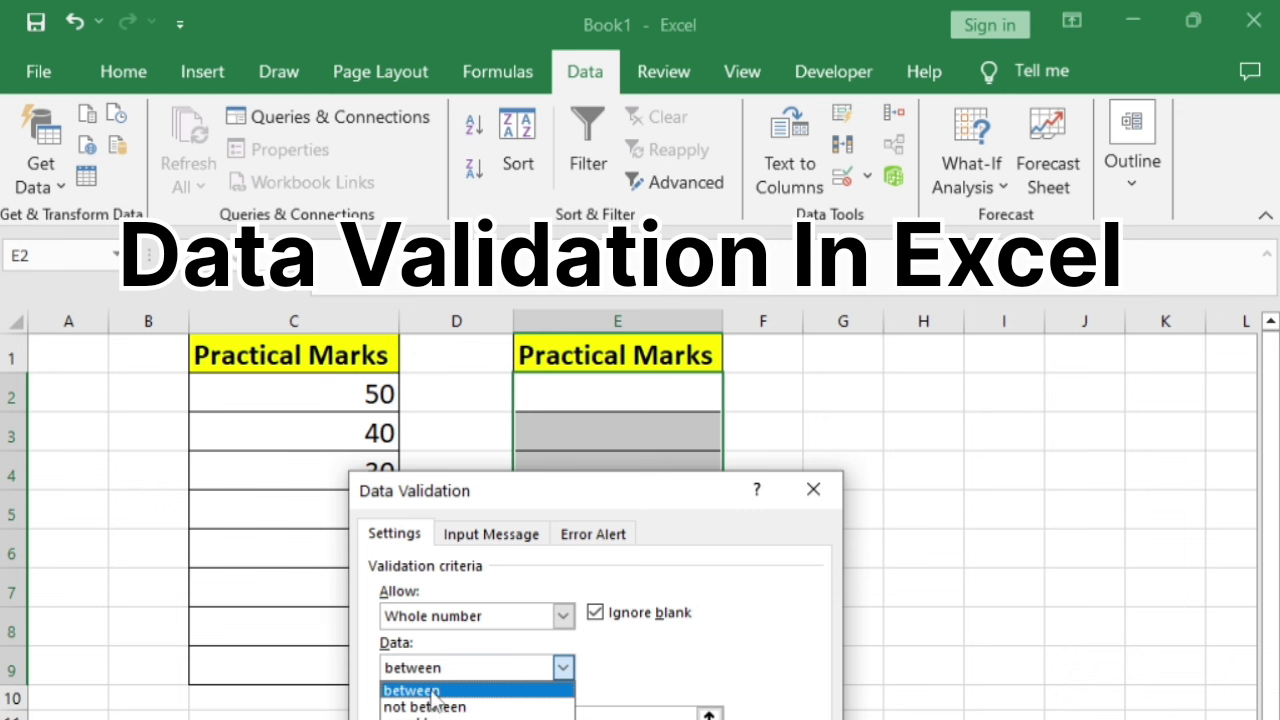
left_click(432, 694)
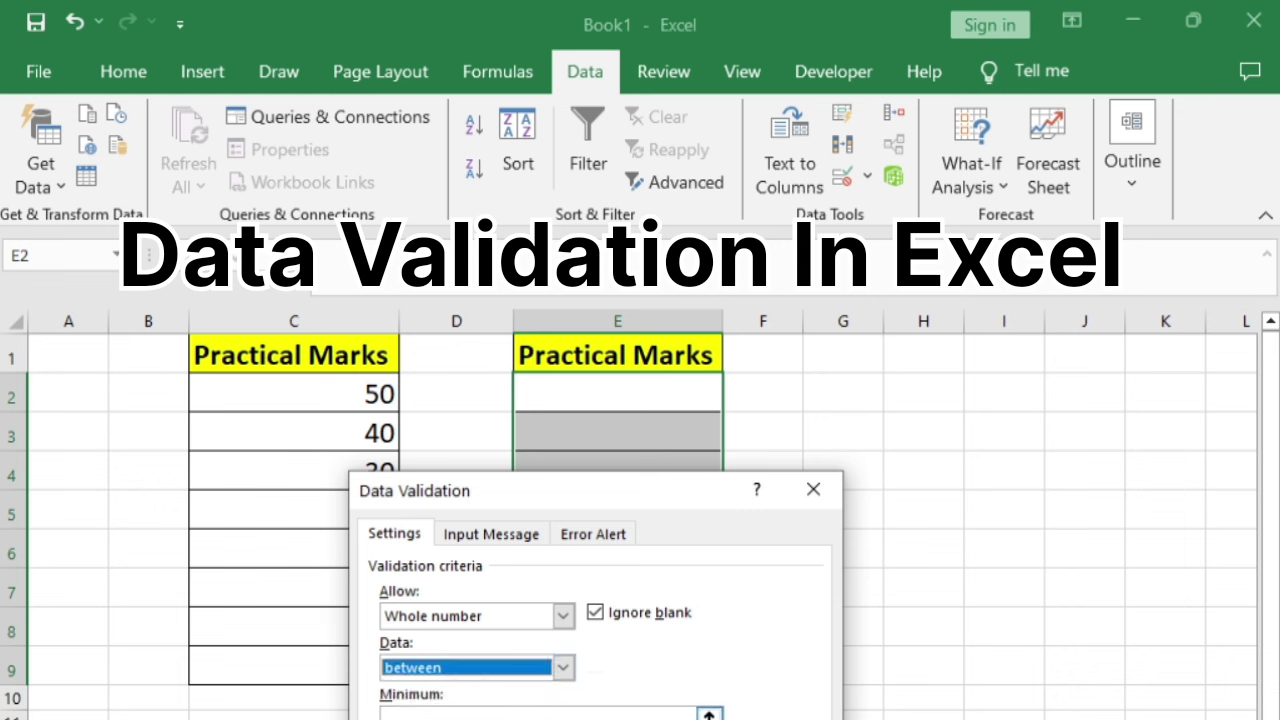
left_click(418, 714)
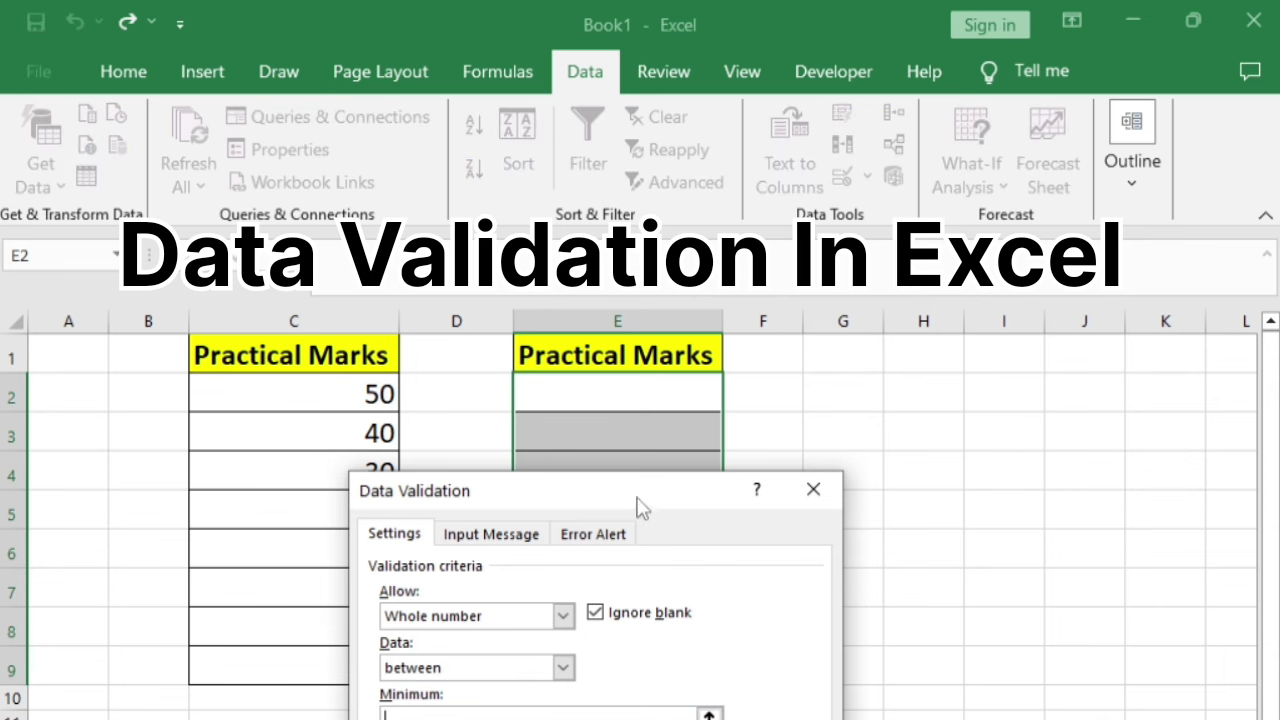
Step: Set the minimum to 30 and the maximum to 50
mouse_move(640, 507)
left_mouse_down()
mouse_move(1035, 402)
mouse_move(358, 386)
left_mouse_up()
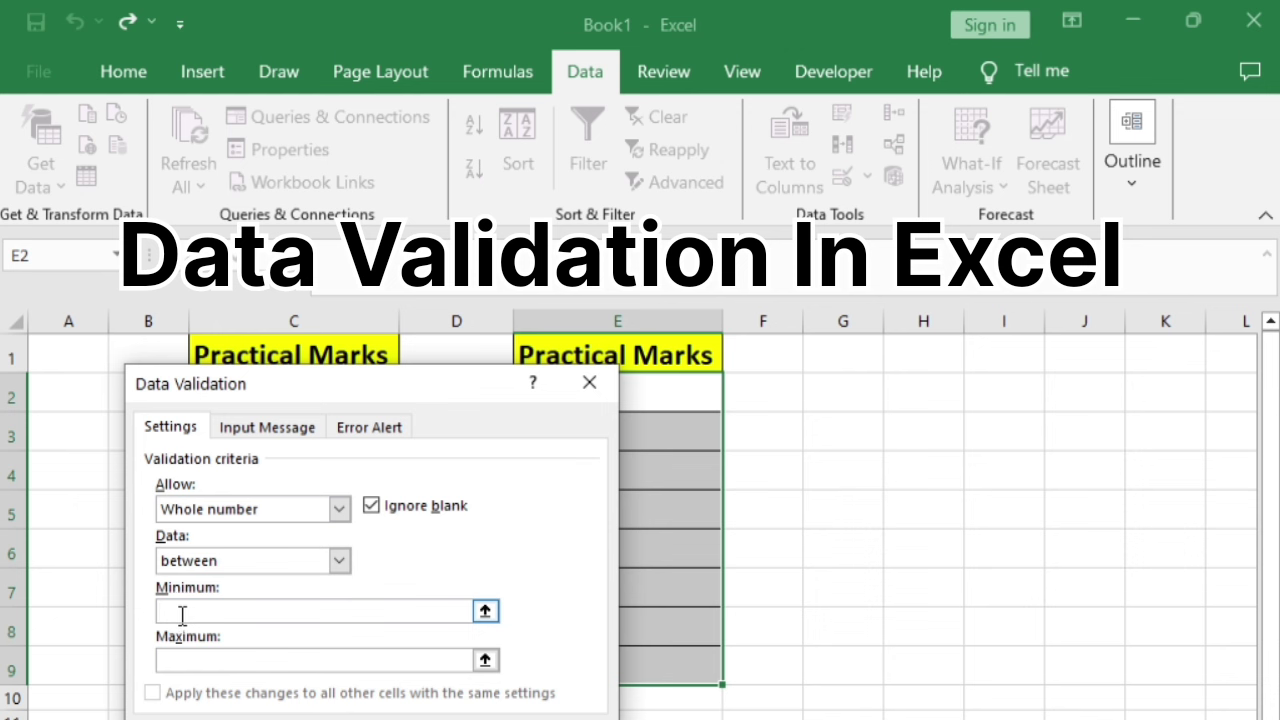
left_click(182, 614)
type("30")
left_click(191, 667)
type("50")
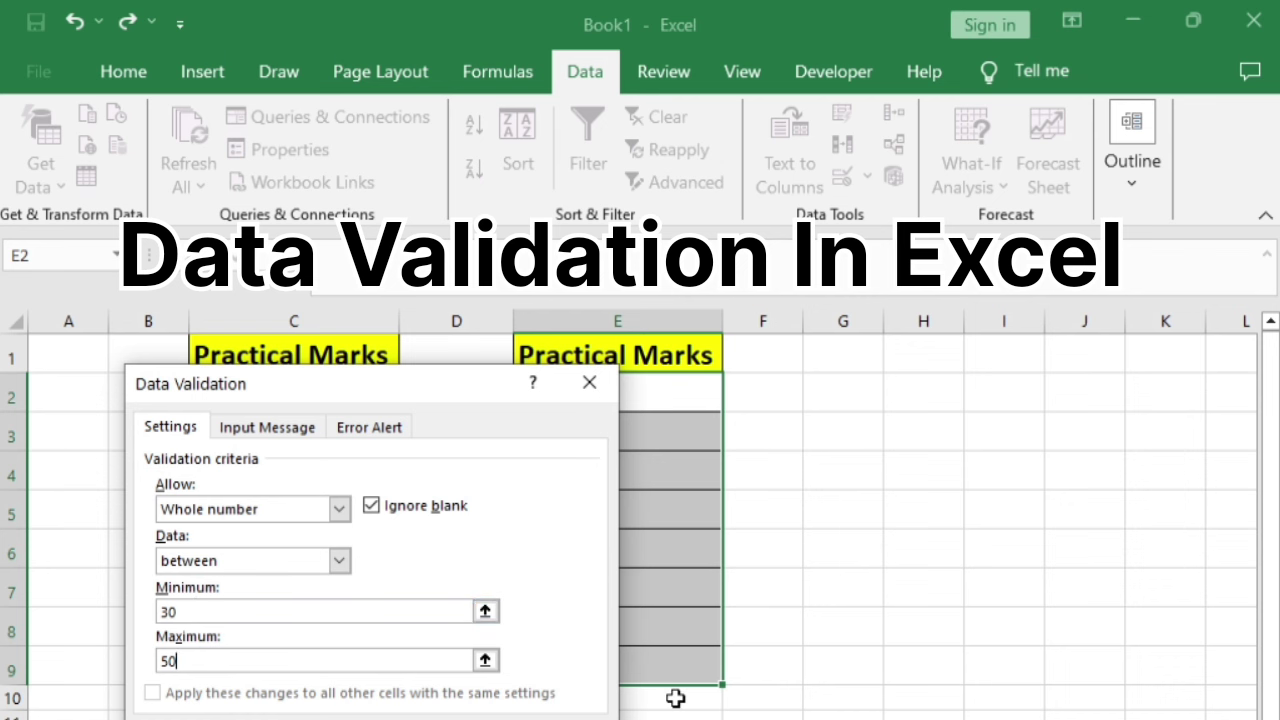
Step: Give the input message the title 'Practical marks' and text 'Type practical marks here'
left_click(265, 429)
left_click_drag(314, 395, 708, 477)
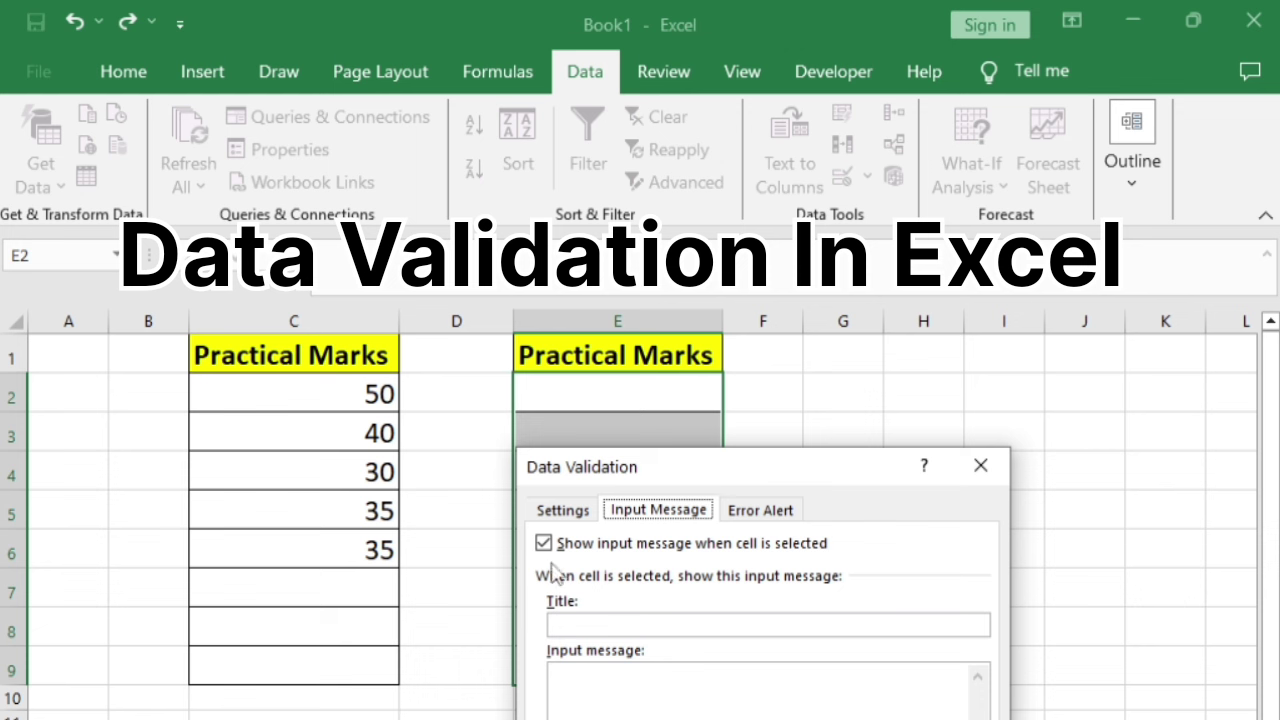
left_click(568, 626)
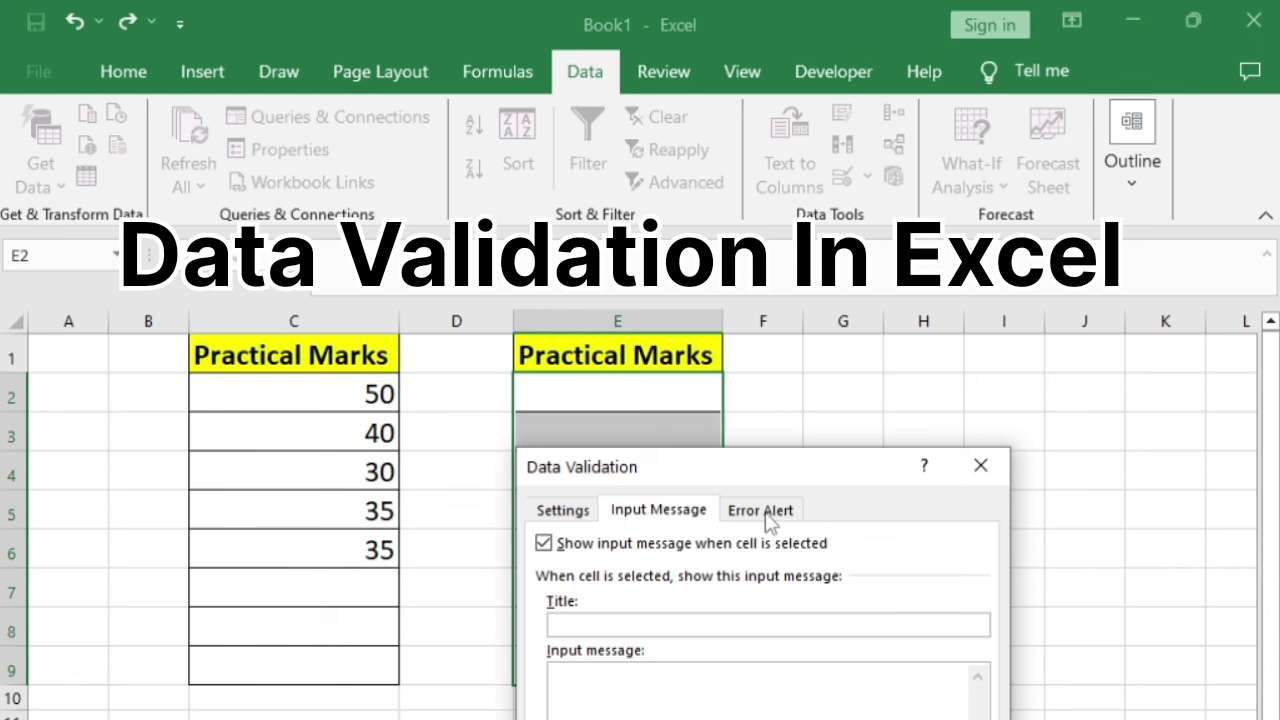
type("P")
type("actical marks")
left_click(608, 699)
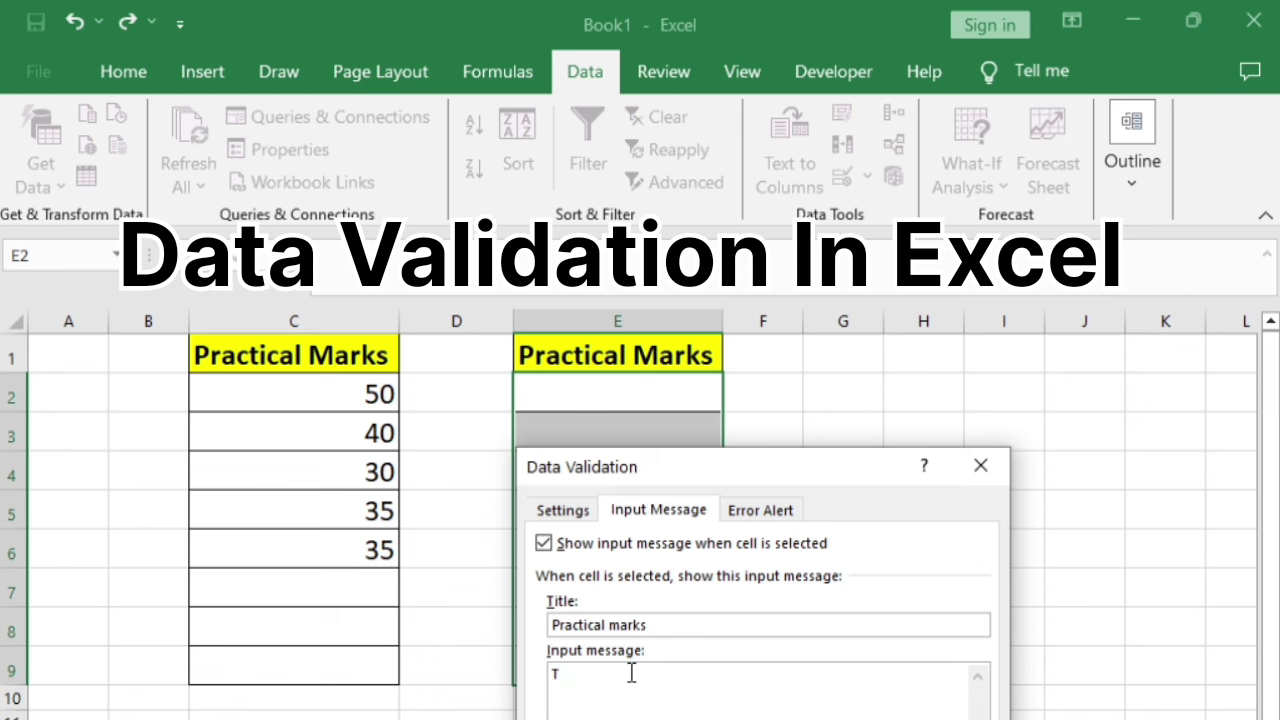
type("pepractical")
type("marks here")
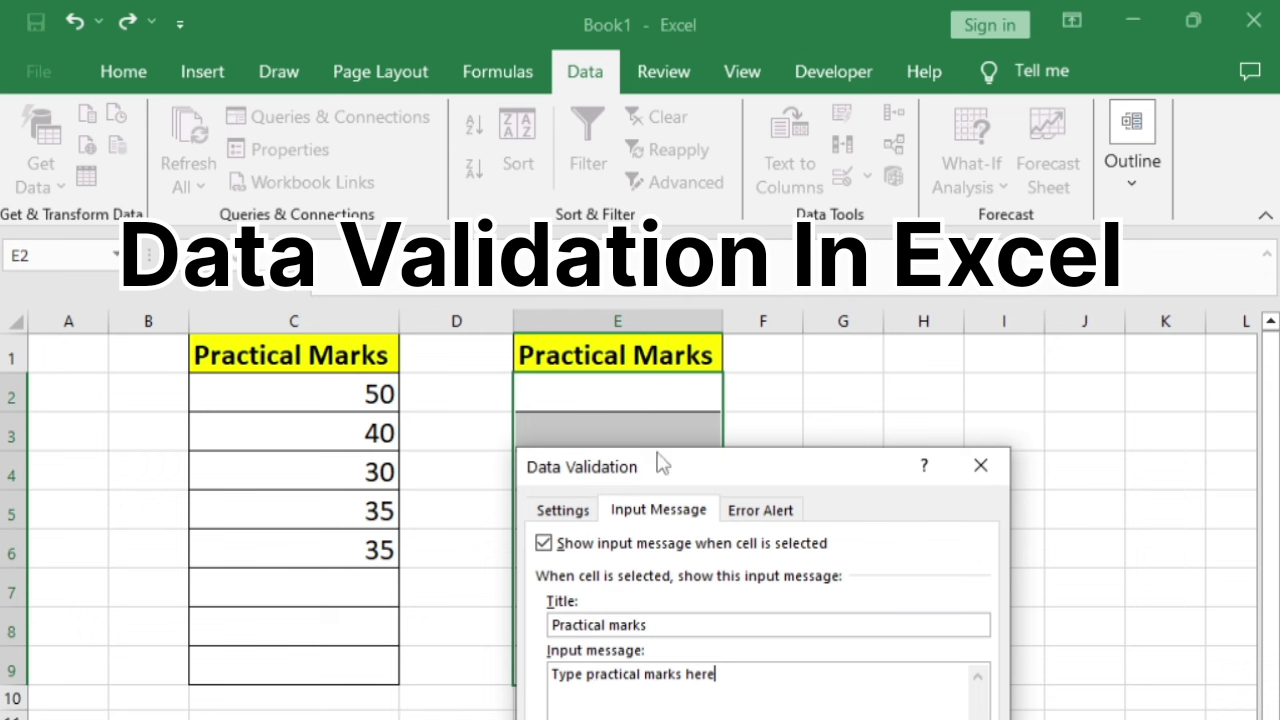
left_click_drag(660, 462, 852, 452)
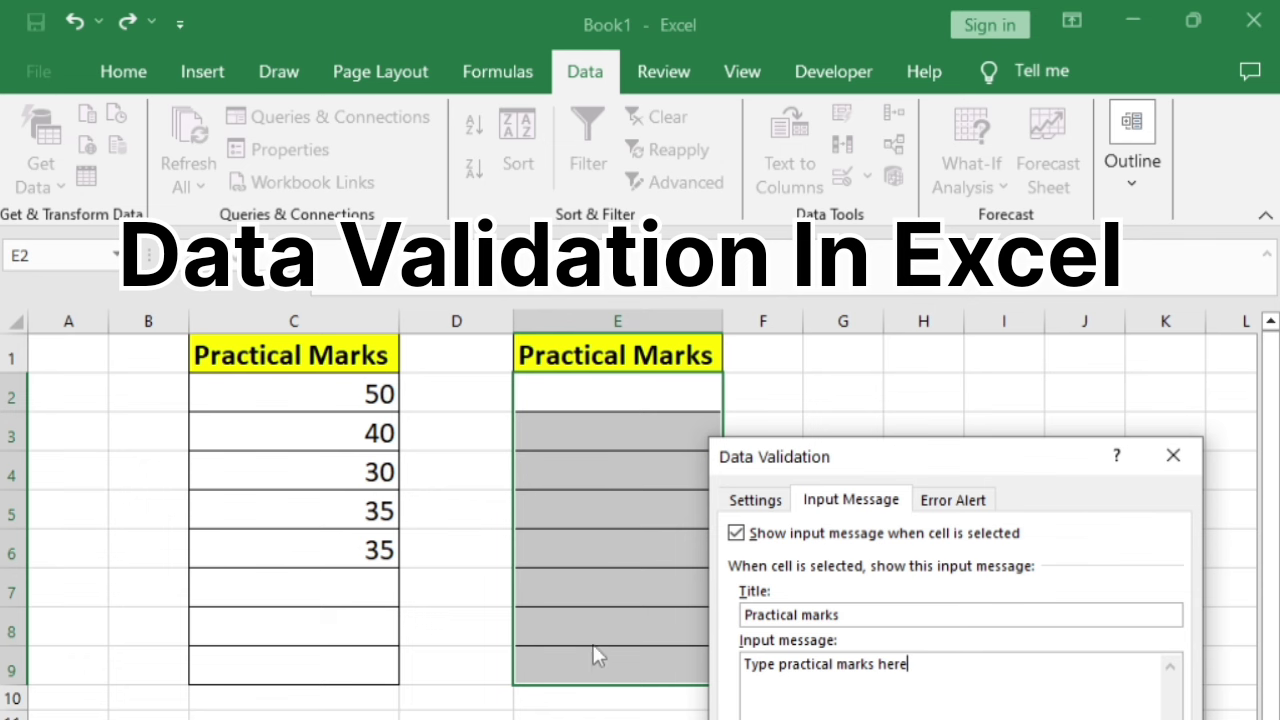
mouse_move(912, 460)
left_mouse_down()
mouse_move(432, 400)
mouse_move(391, 499)
left_mouse_up()
Step: Set the error alert style to Warning
left_click(457, 534)
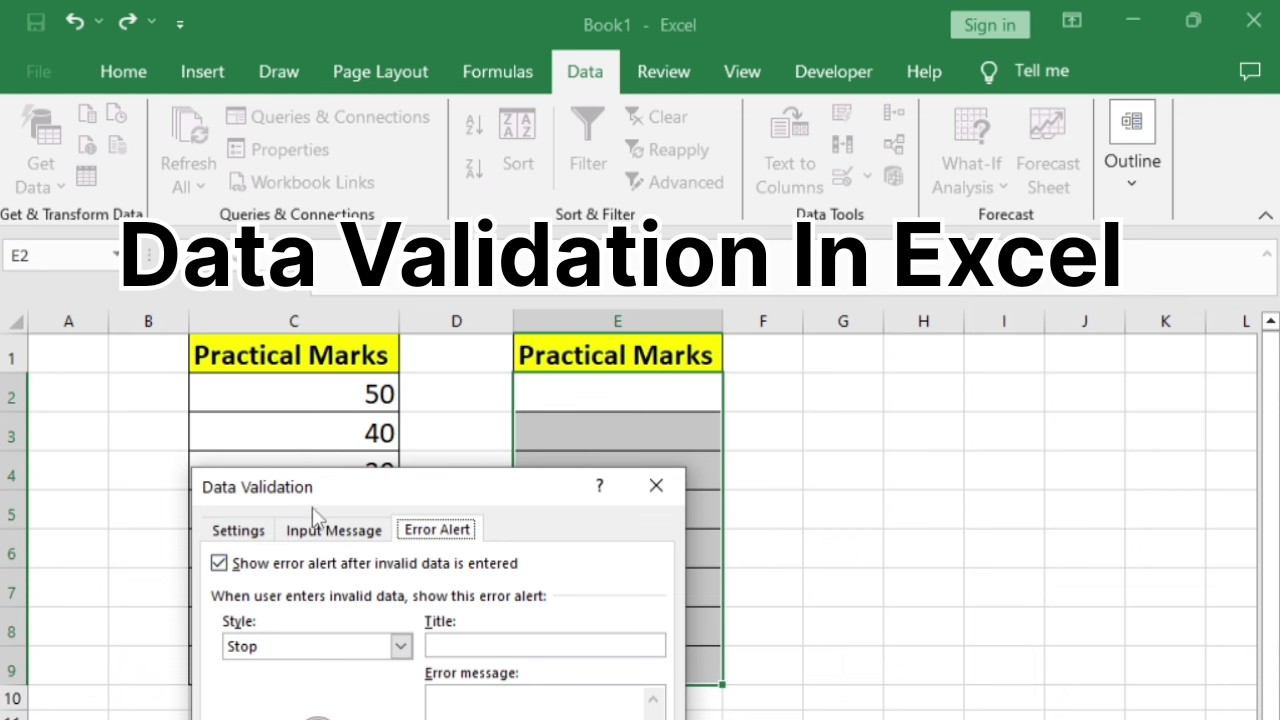
left_click(246, 530)
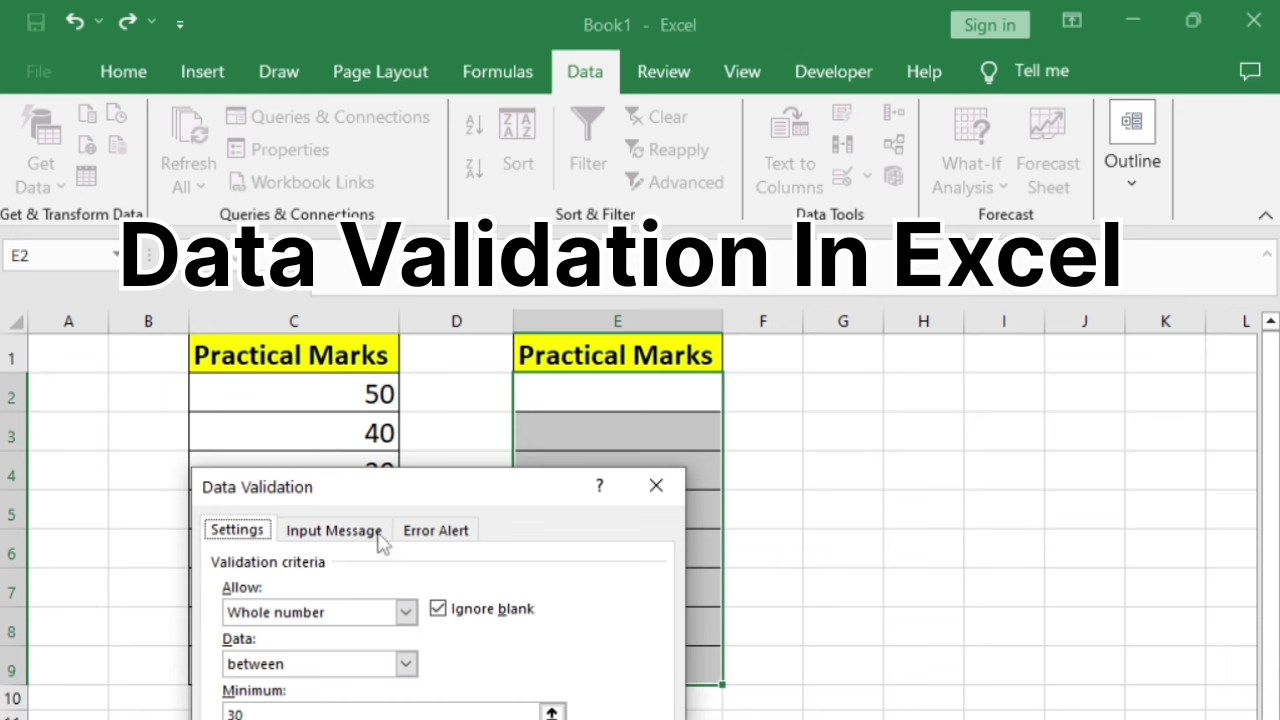
left_click(436, 532)
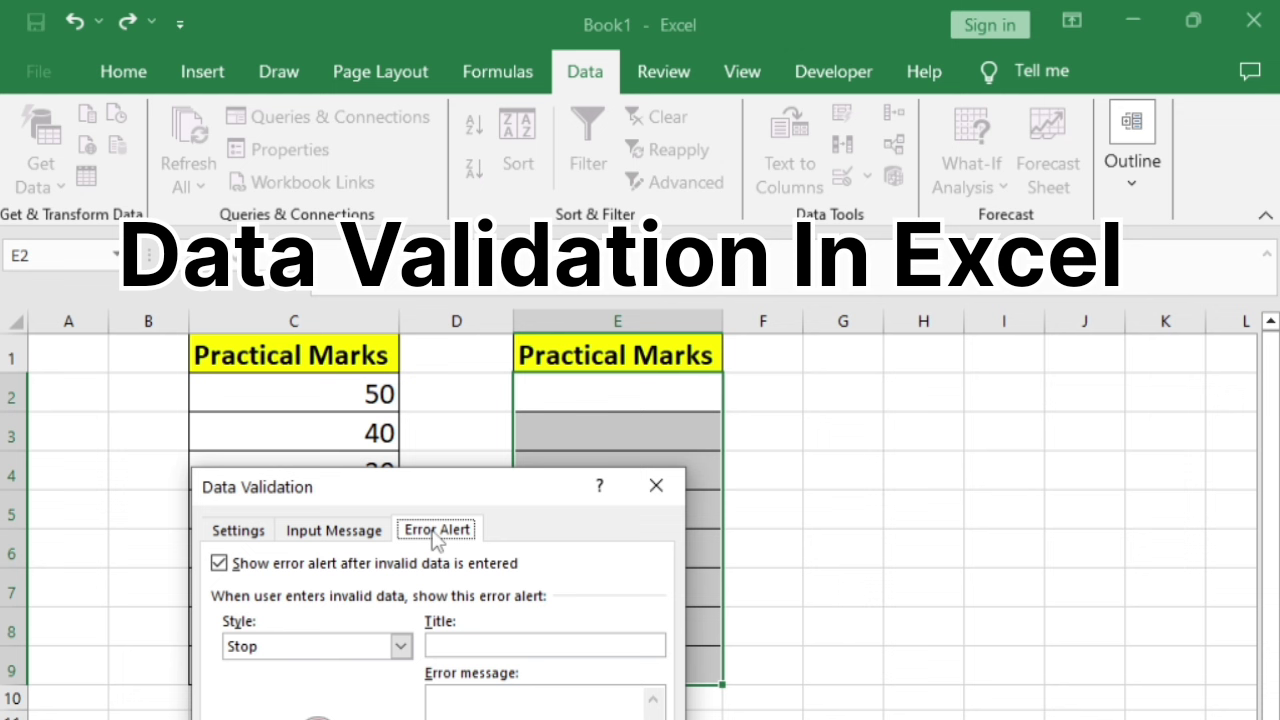
left_click(255, 646)
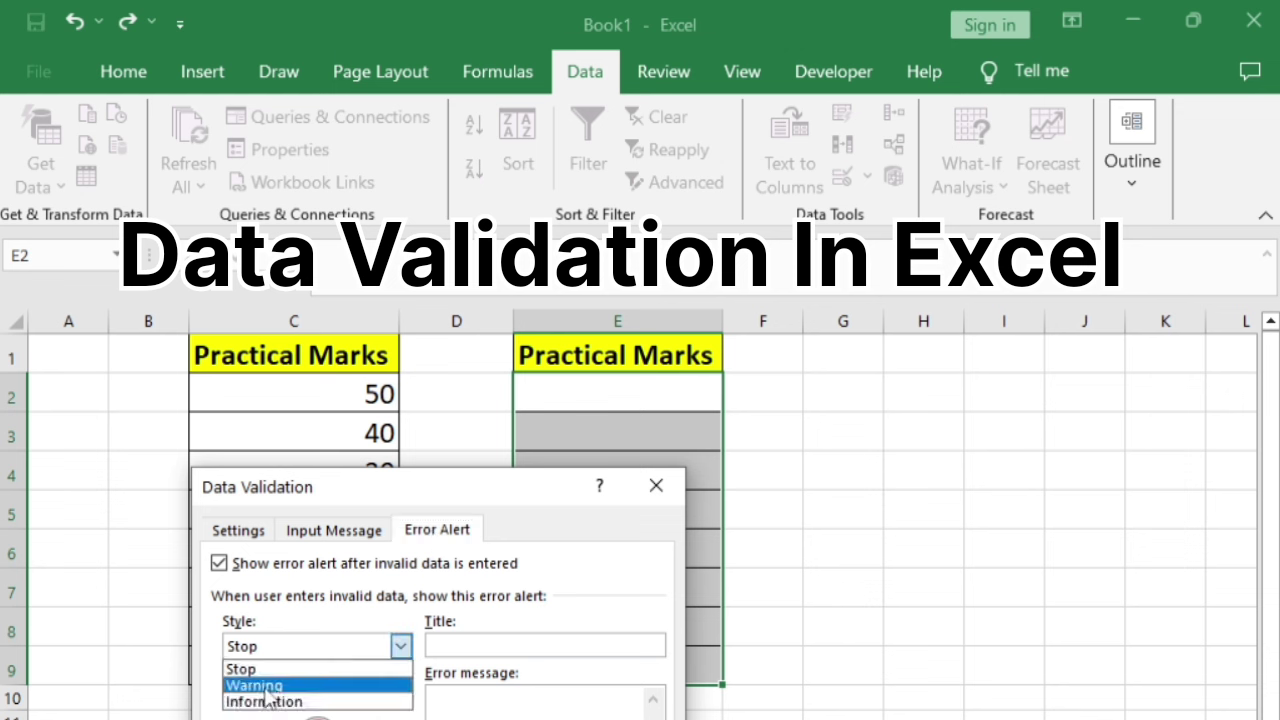
left_click(262, 686)
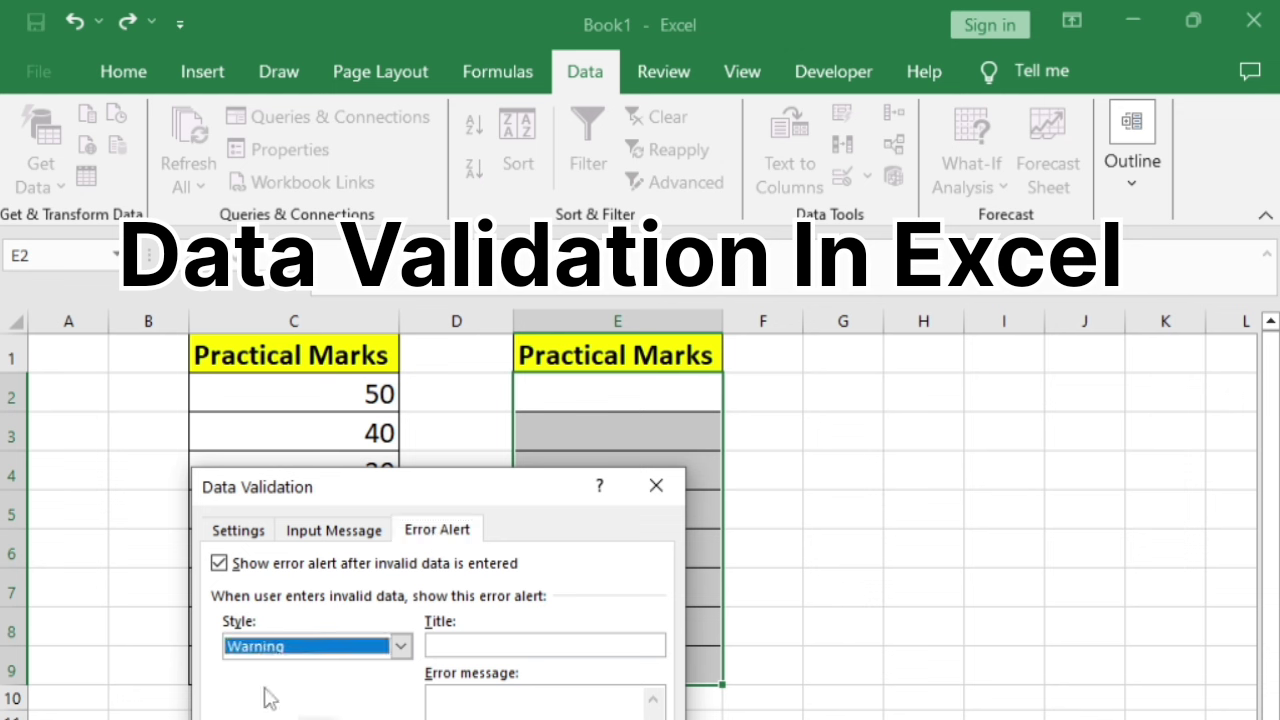
Step: Title the alert 'Invalid Marks' with the message 'Type marks between 30 to 50'
left_click(460, 649)
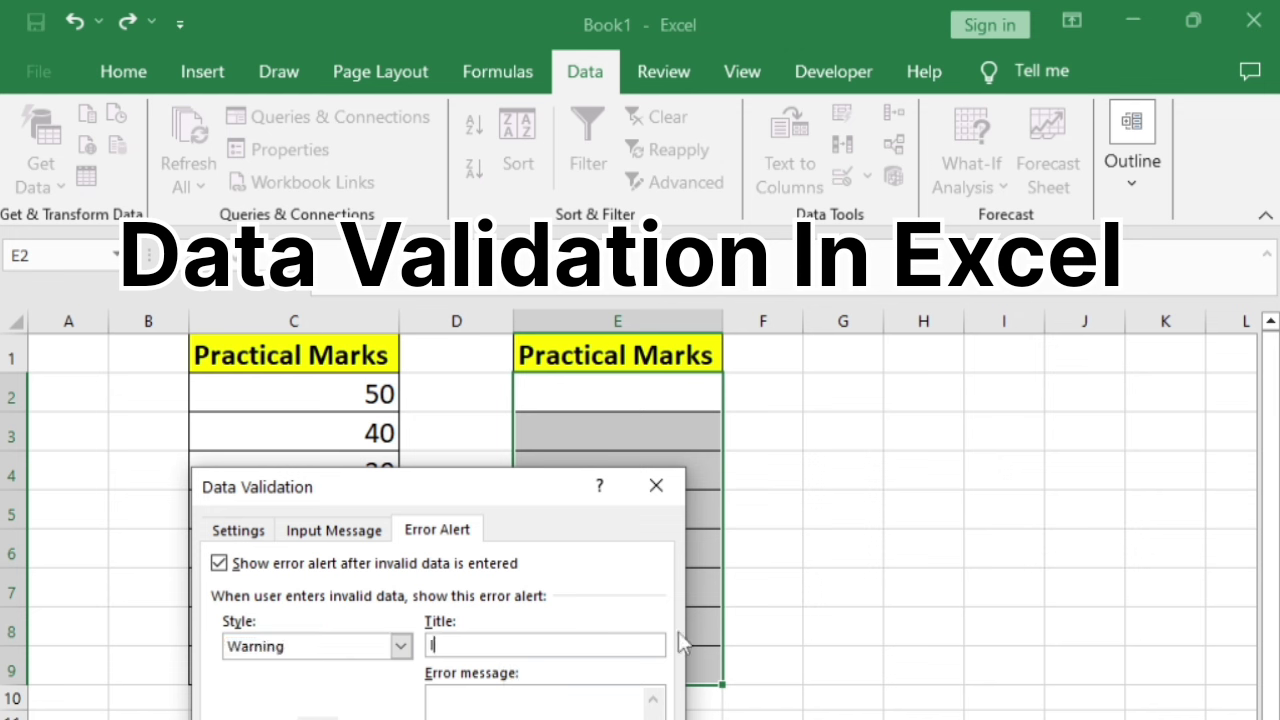
type("nvalid ")
type("Marks")
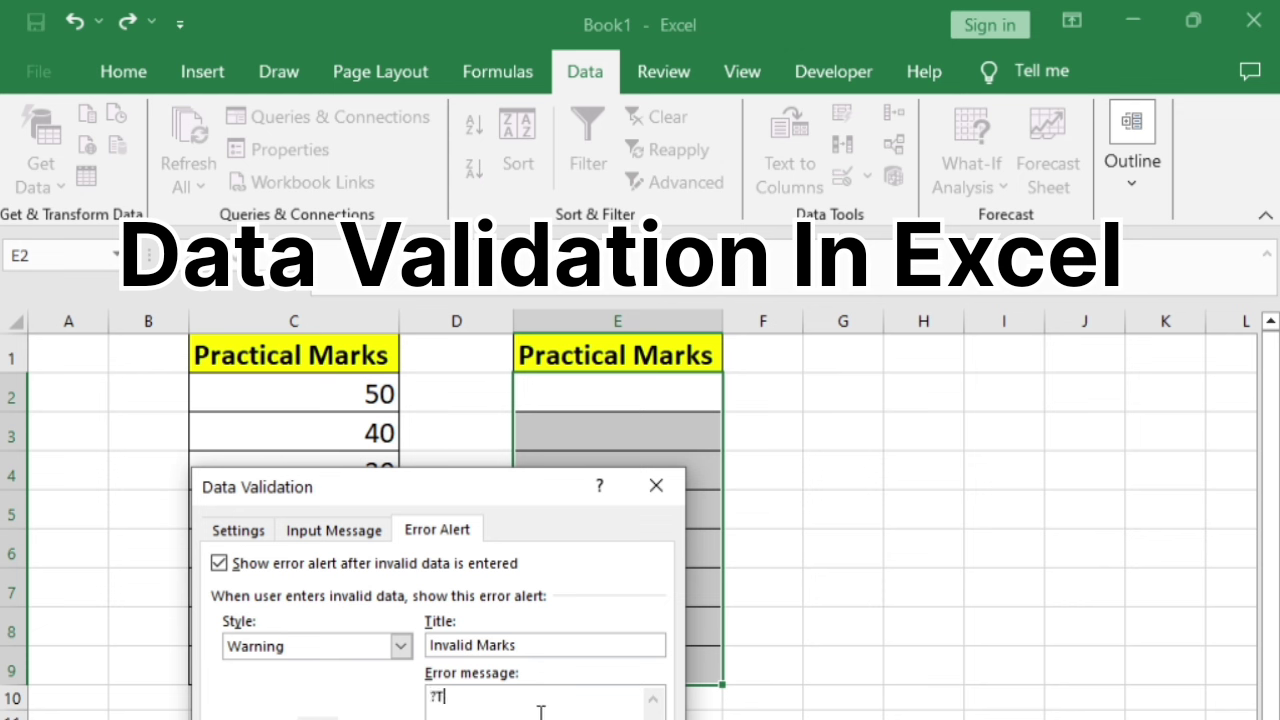
key("BackSpace")
key("BackSpace")
type("T")
type("yp")
type("marks bet")
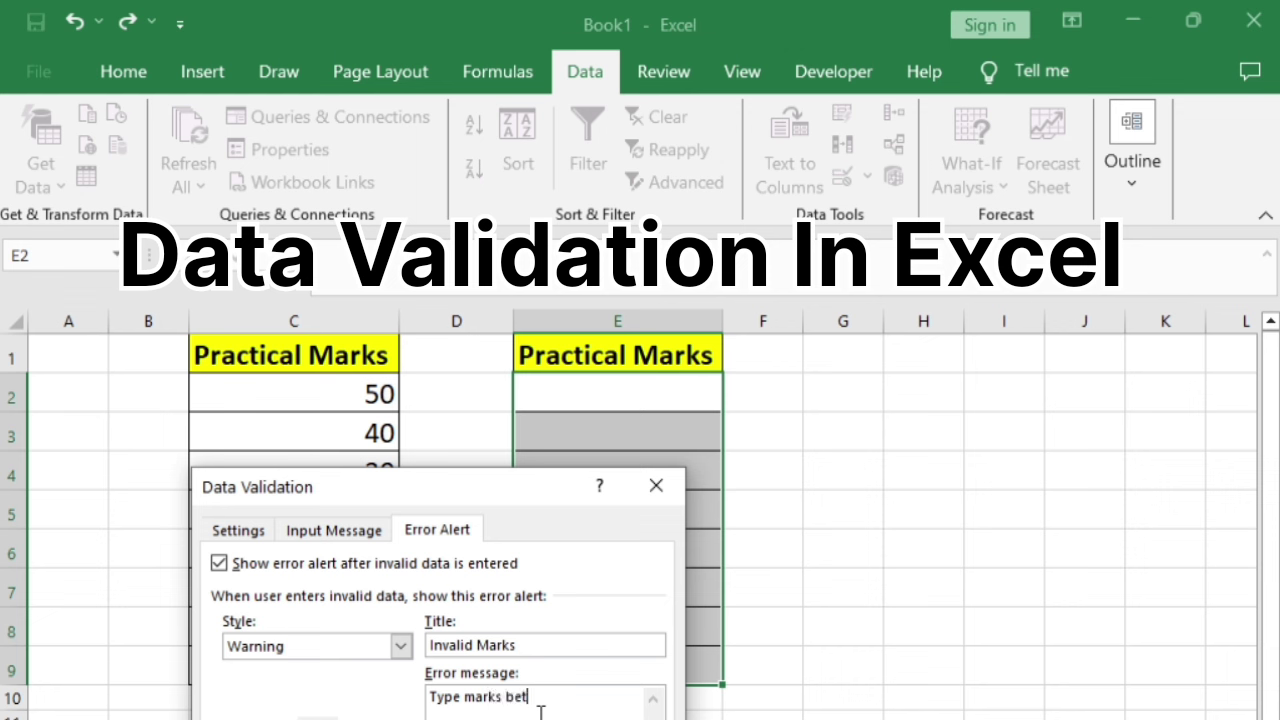
type("een ")
type("30")
type("o 50")
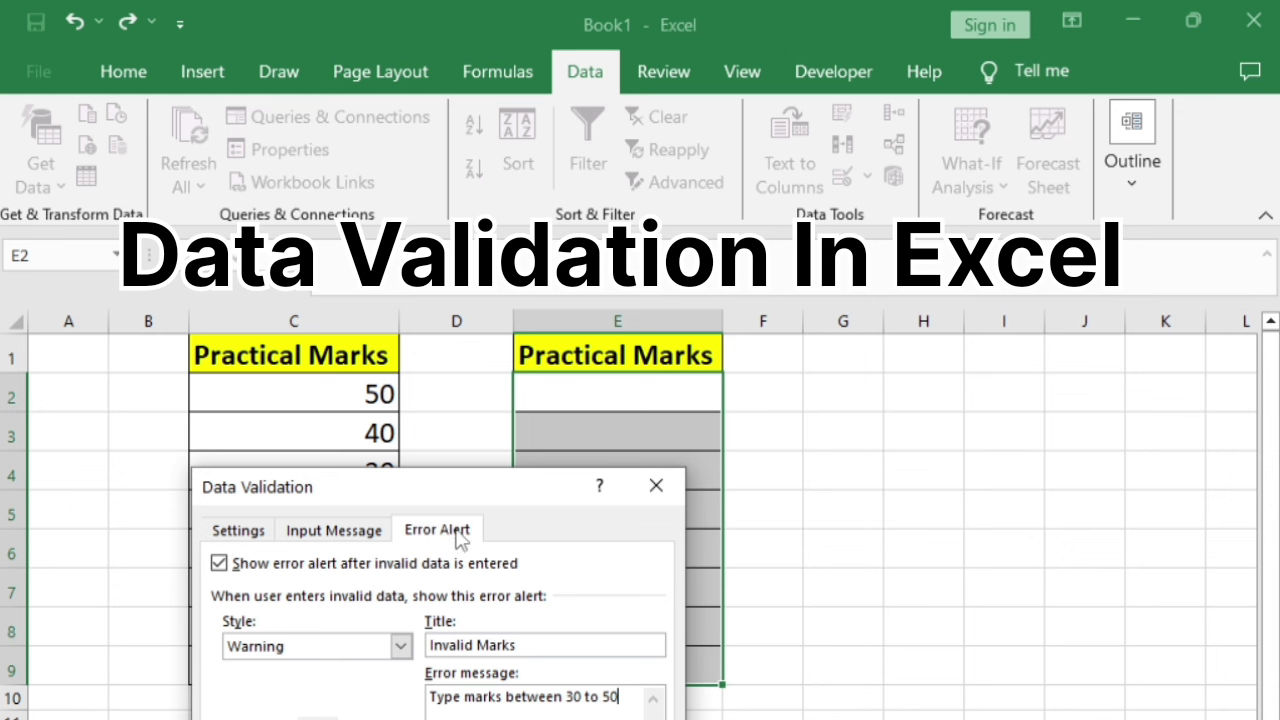
left_click(252, 531)
left_click(332, 531)
left_click(404, 536)
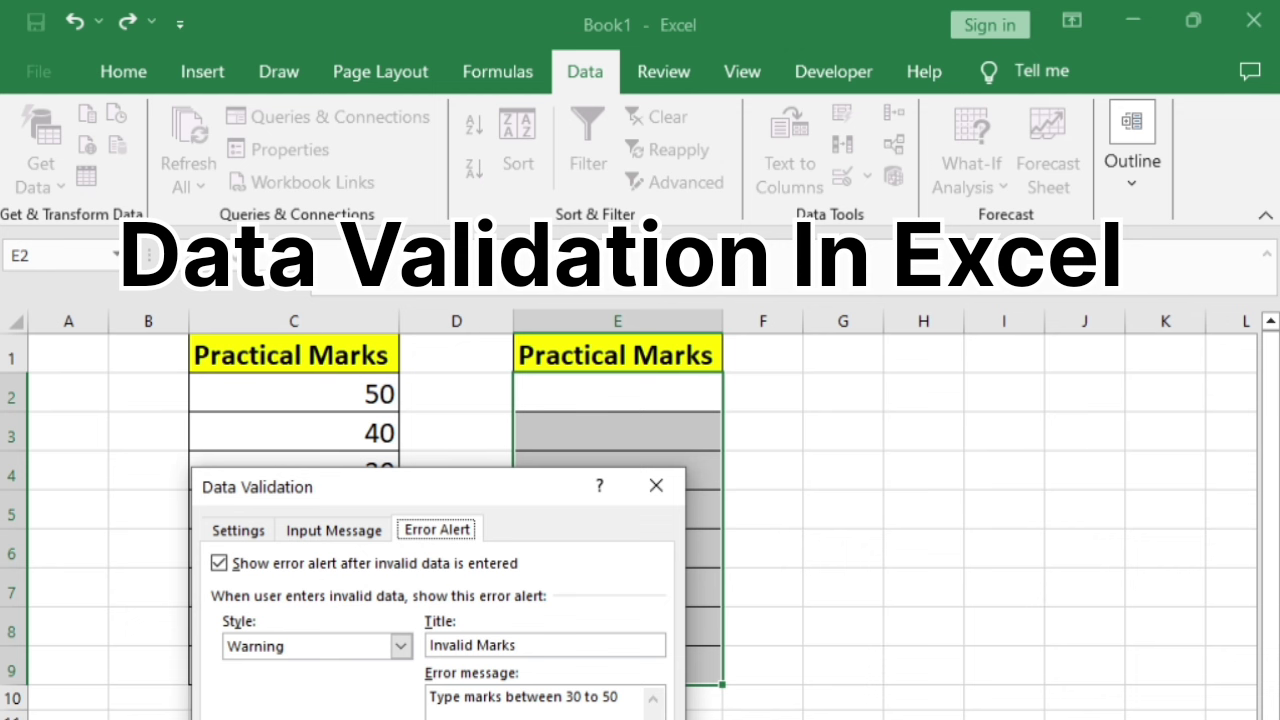
Step: Apply the validation and check the Practical marks prompt on column E cells
key("Return")
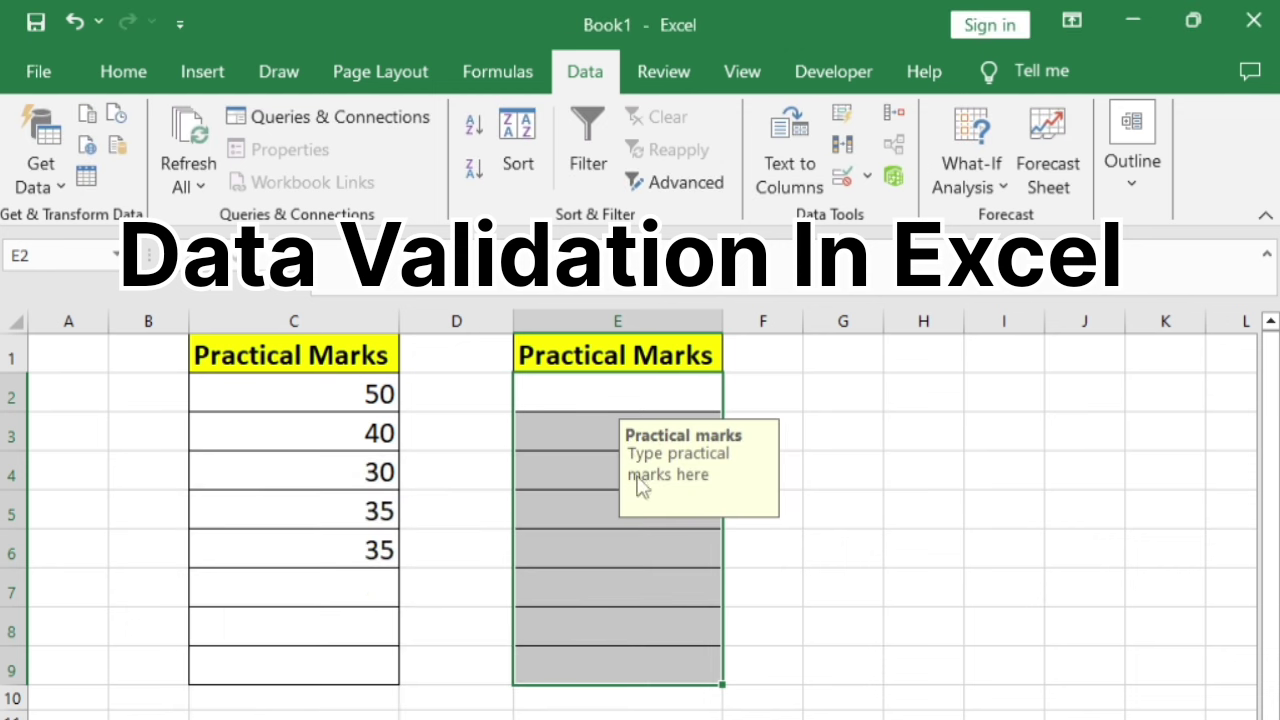
key("Return")
key("Return")
left_click(560, 470)
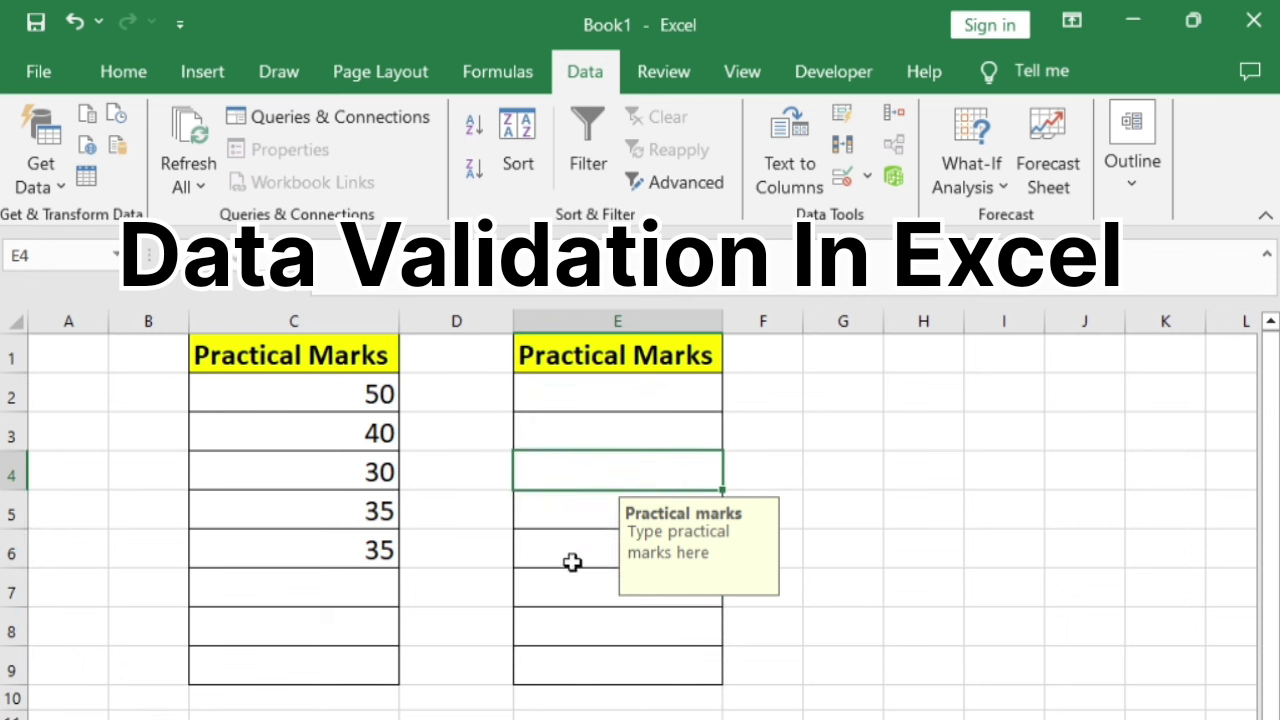
left_click(571, 558)
left_click(609, 460)
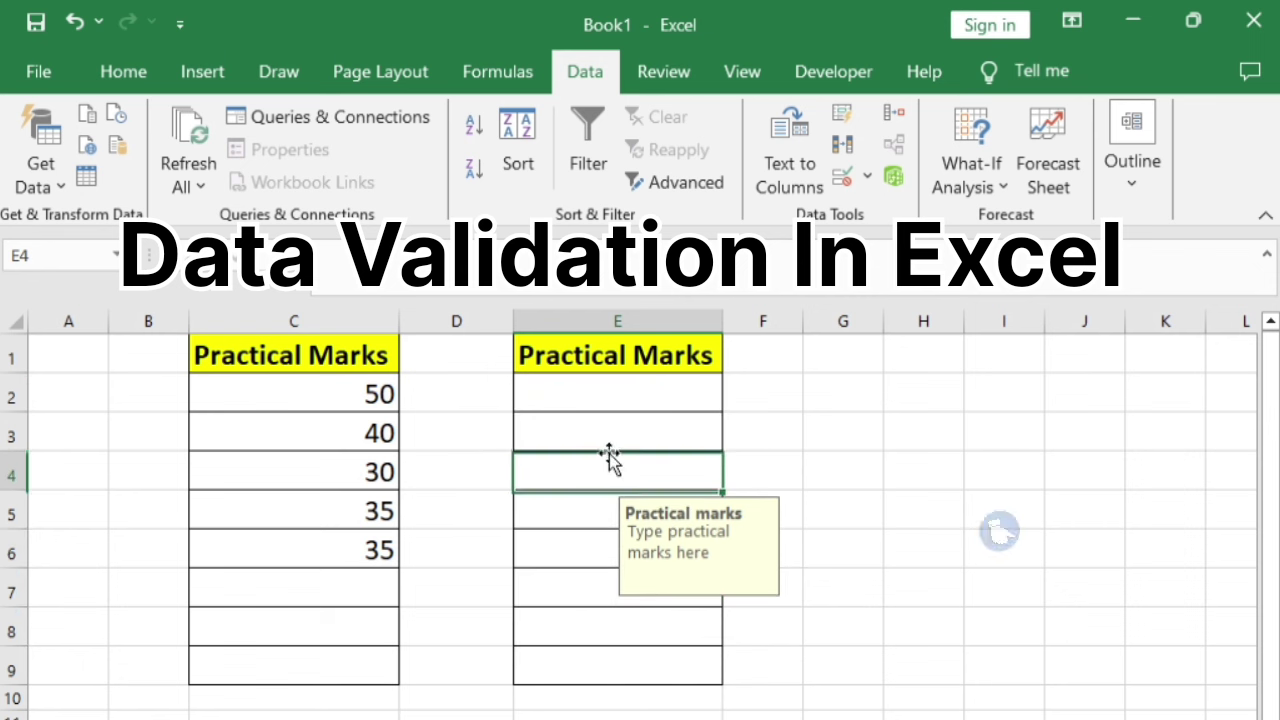
left_click(609, 416)
Step: Enter the marks 45 in E2 and 44 in E3
left_click(602, 396)
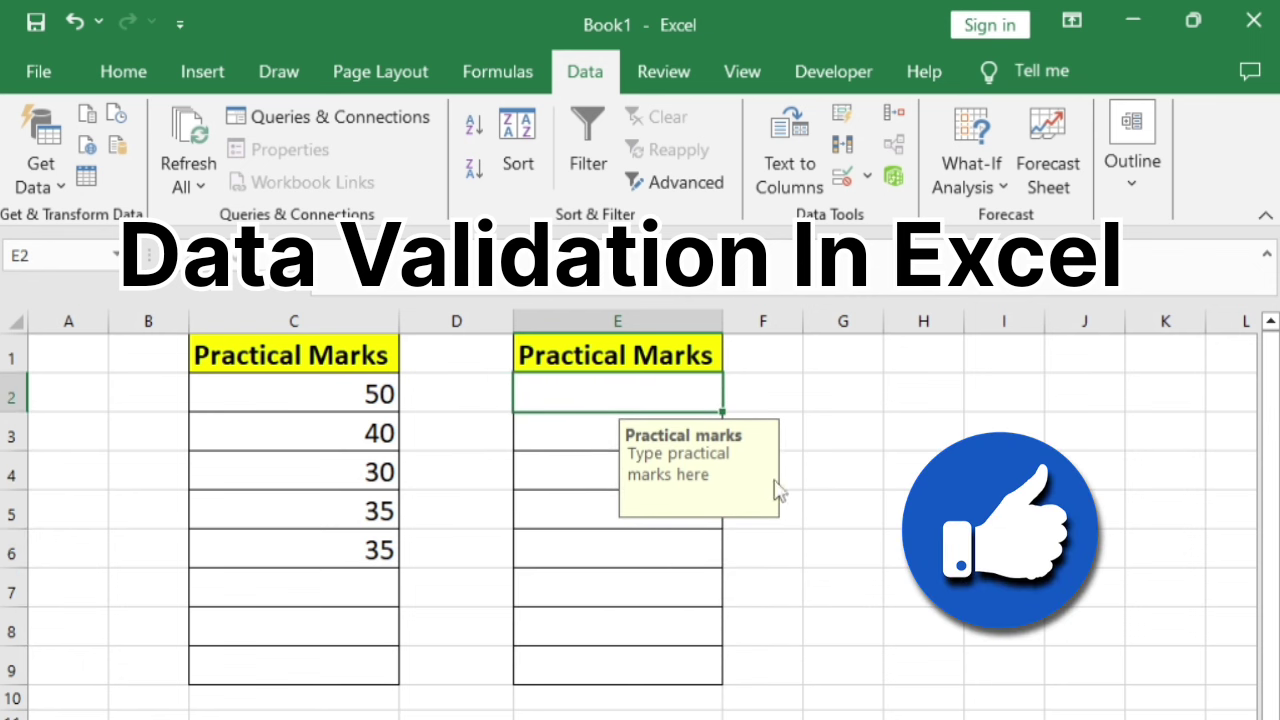
type("45")
key("Return")
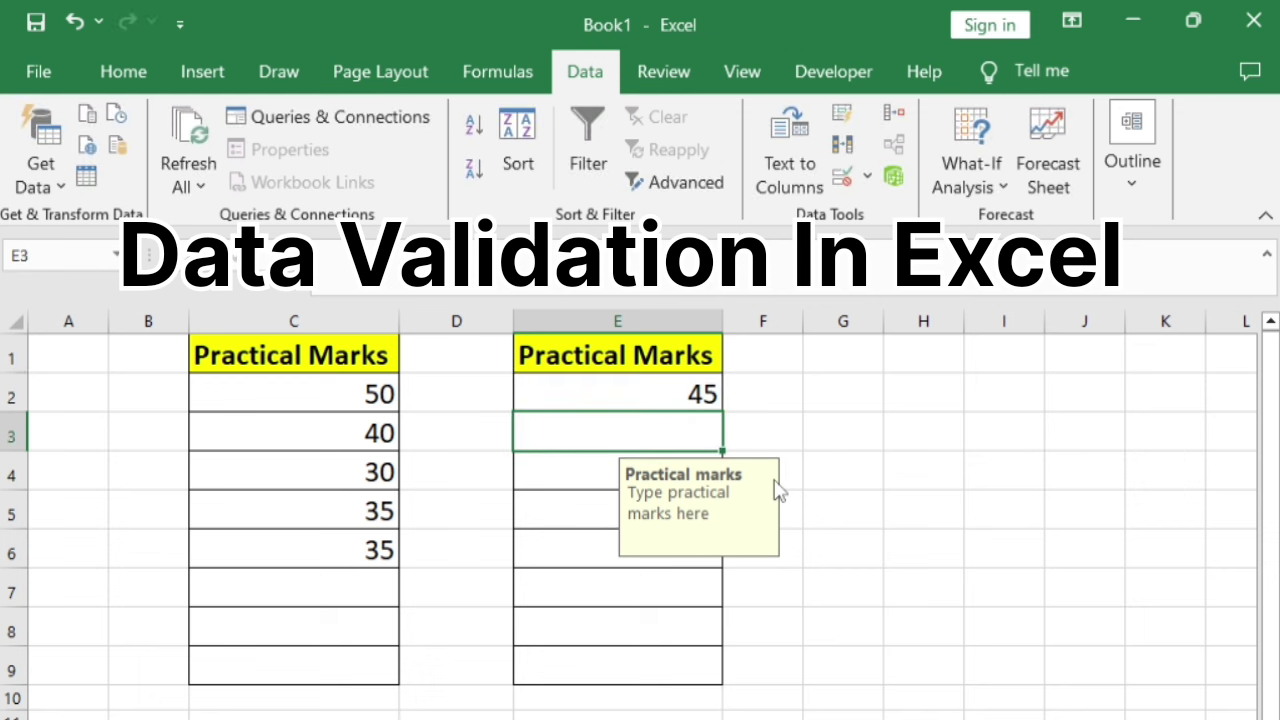
type("44")
key("Return")
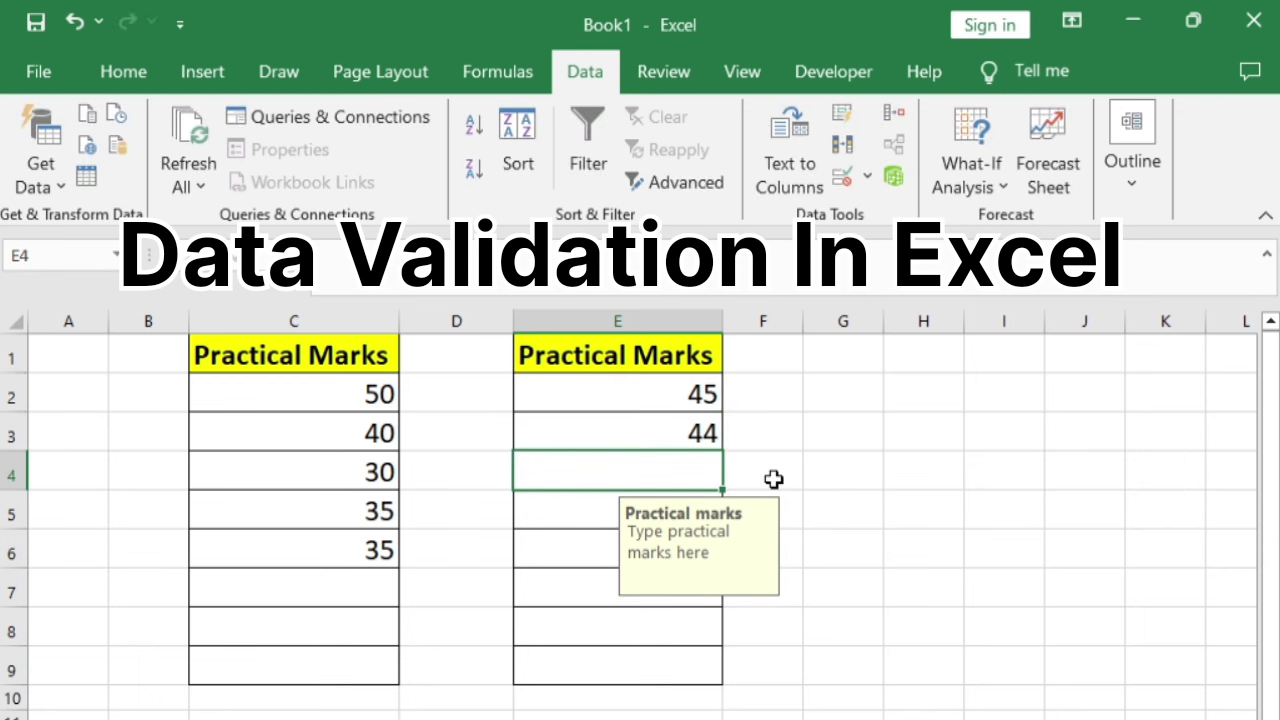
Step: Test 52 in E4, reject it at the warning, and enter 32 instead
type("5")
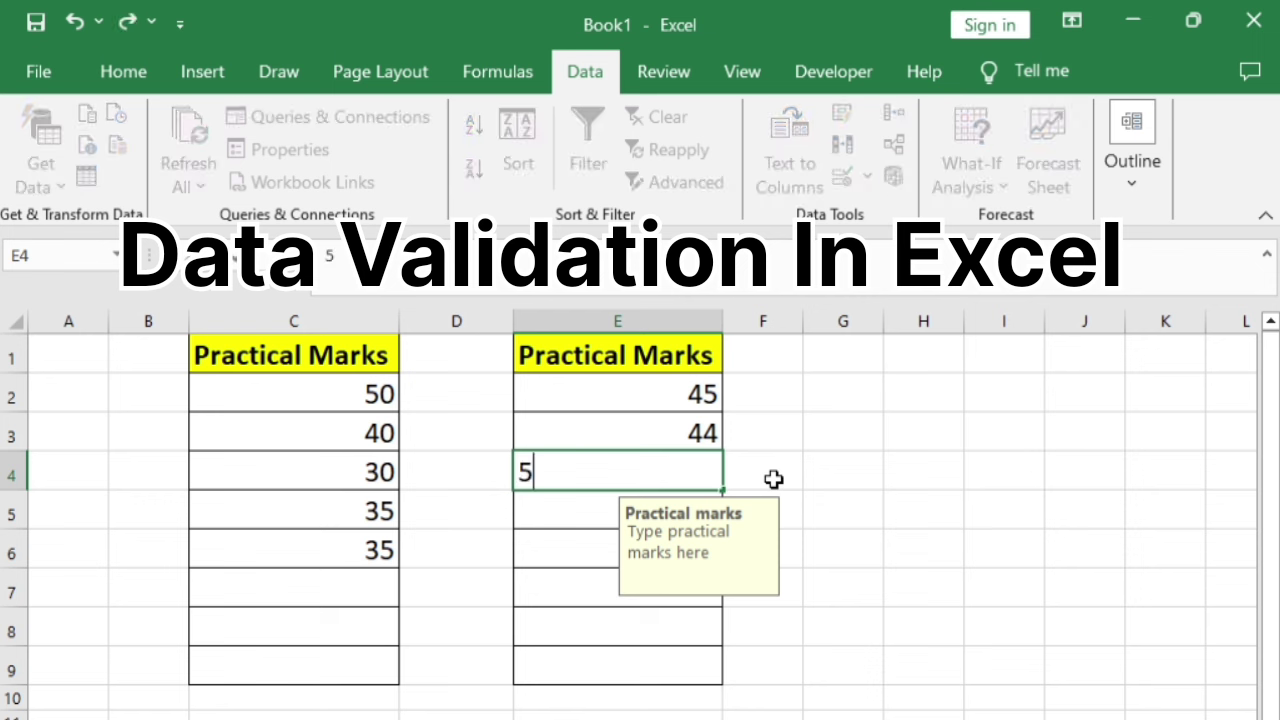
type("2")
key("Return")
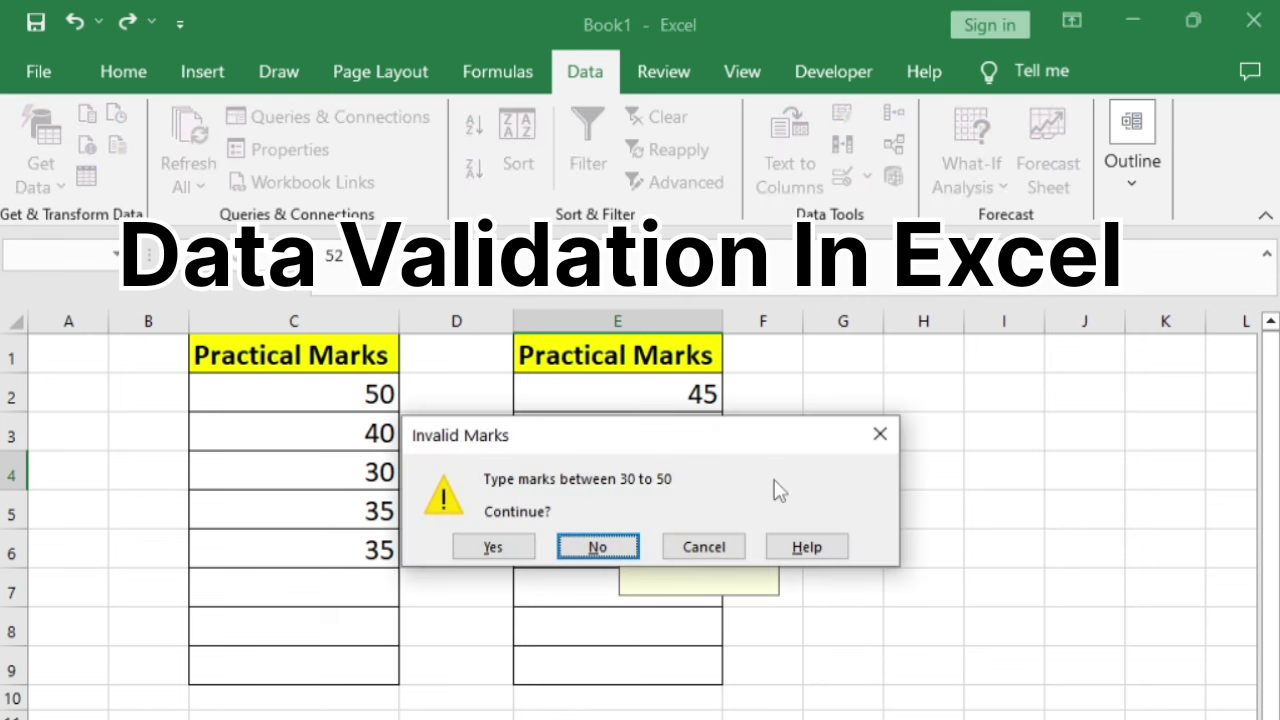
left_click_drag(606, 449, 492, 586)
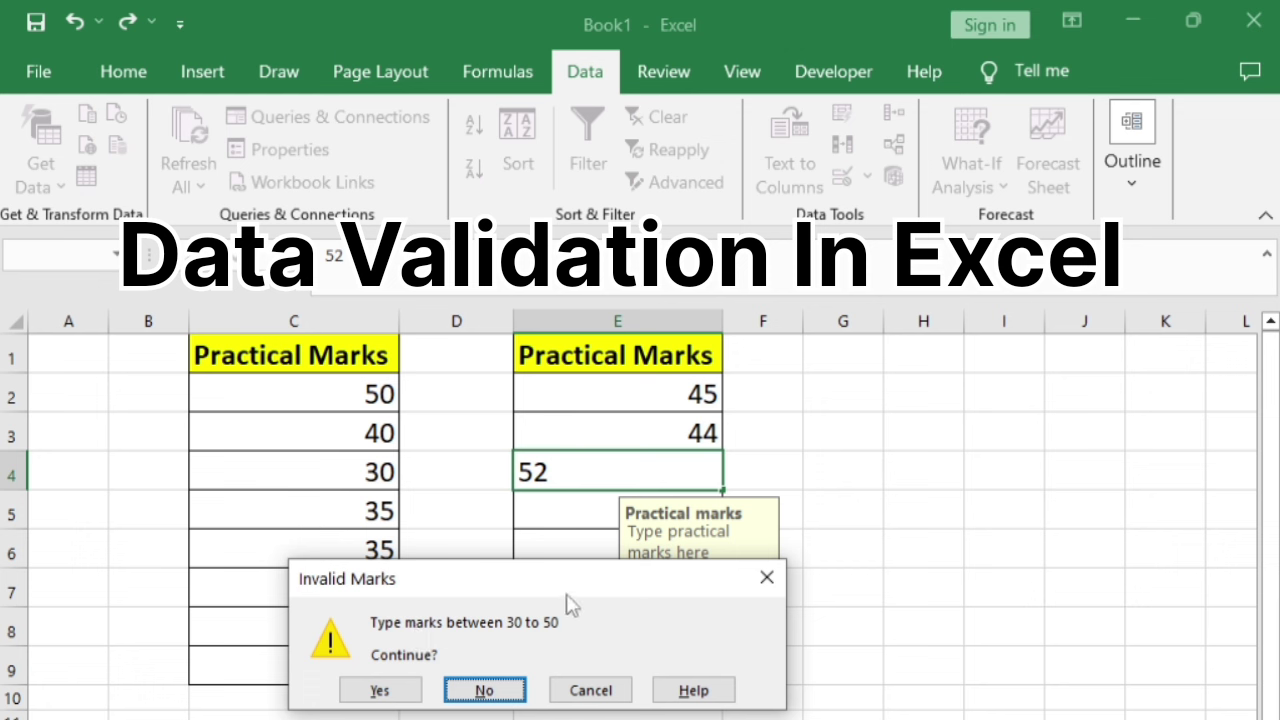
key("Return")
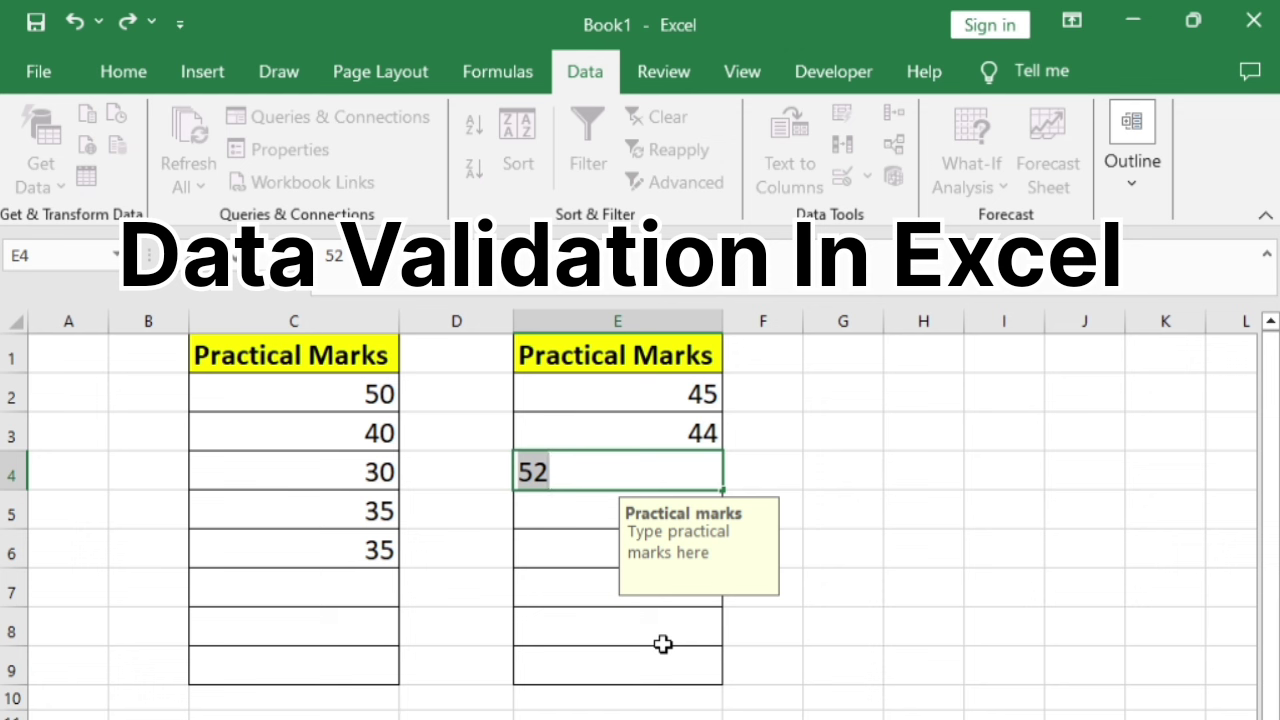
type("32")
key("Return")
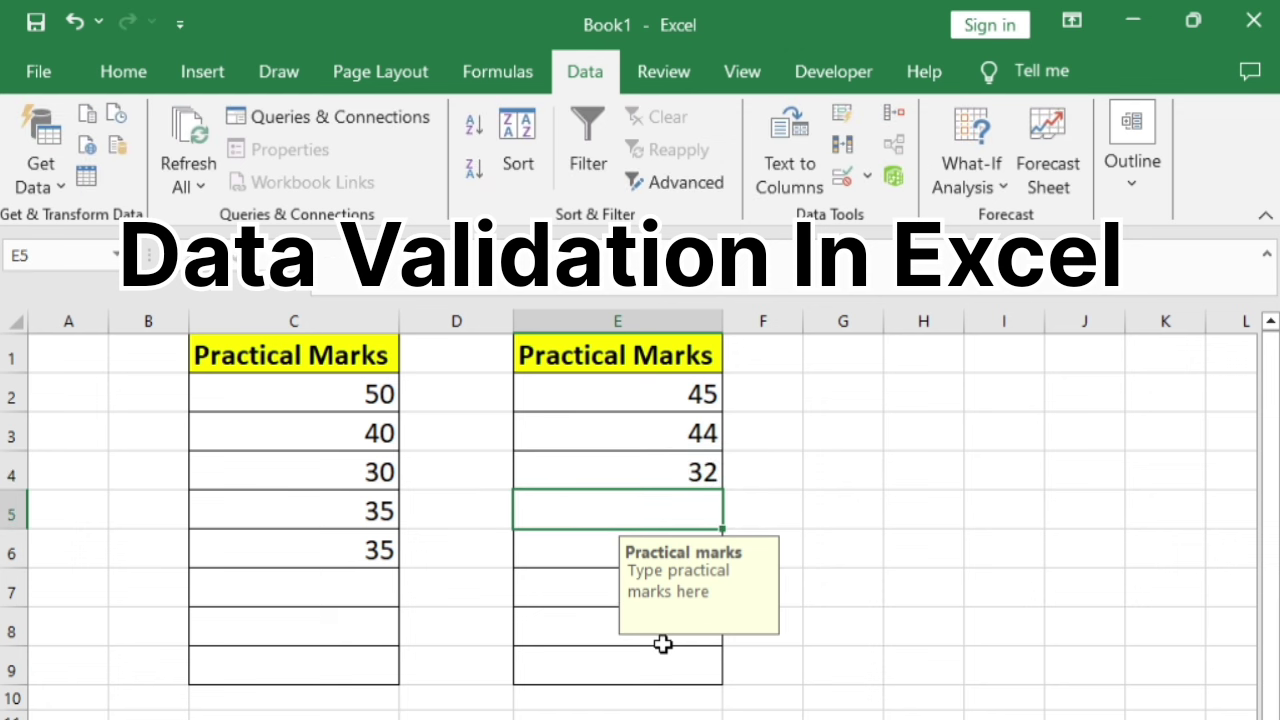
Step: Try 10 in E5 and cancel the rejected entry, leaving E5 empty
type("10")
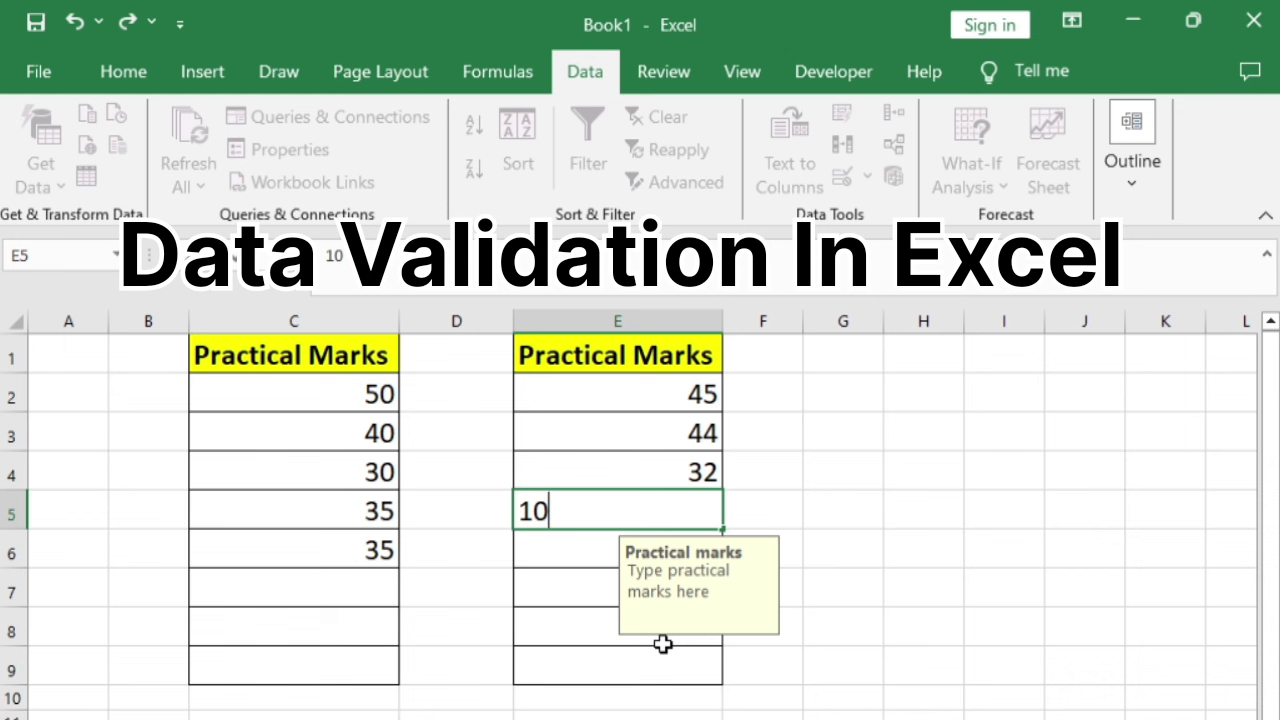
key("Return")
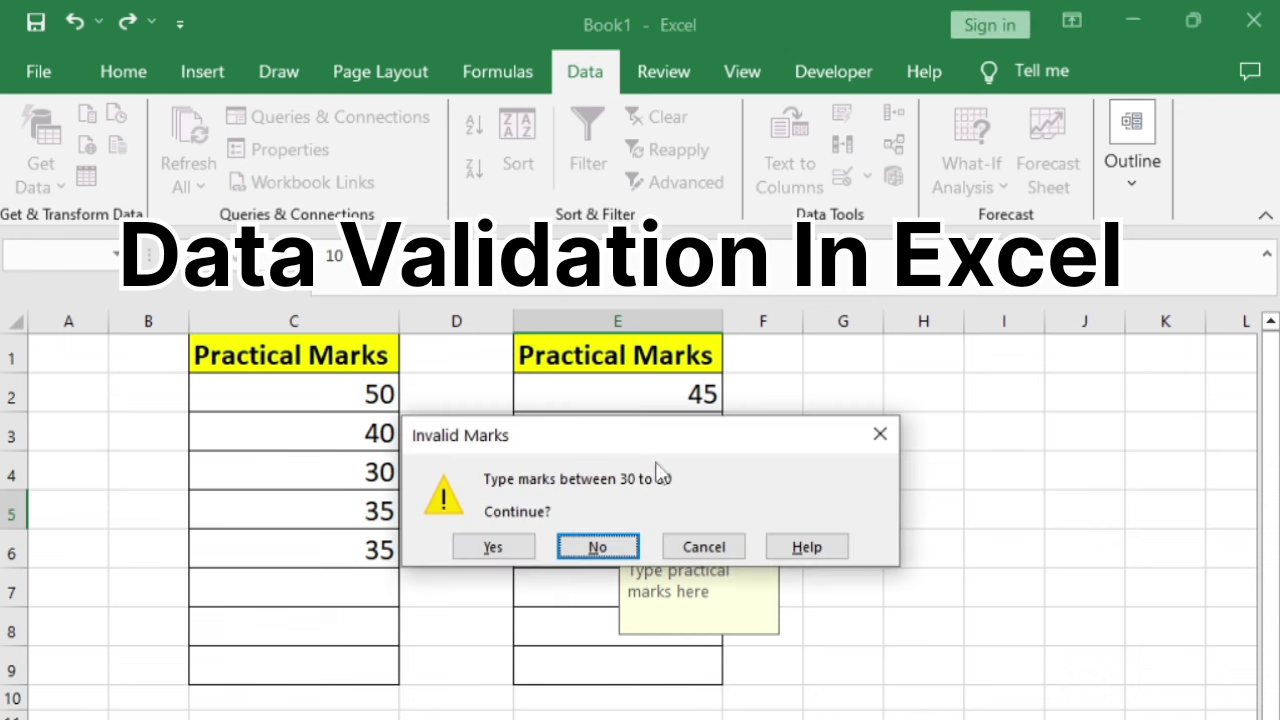
key("Return")
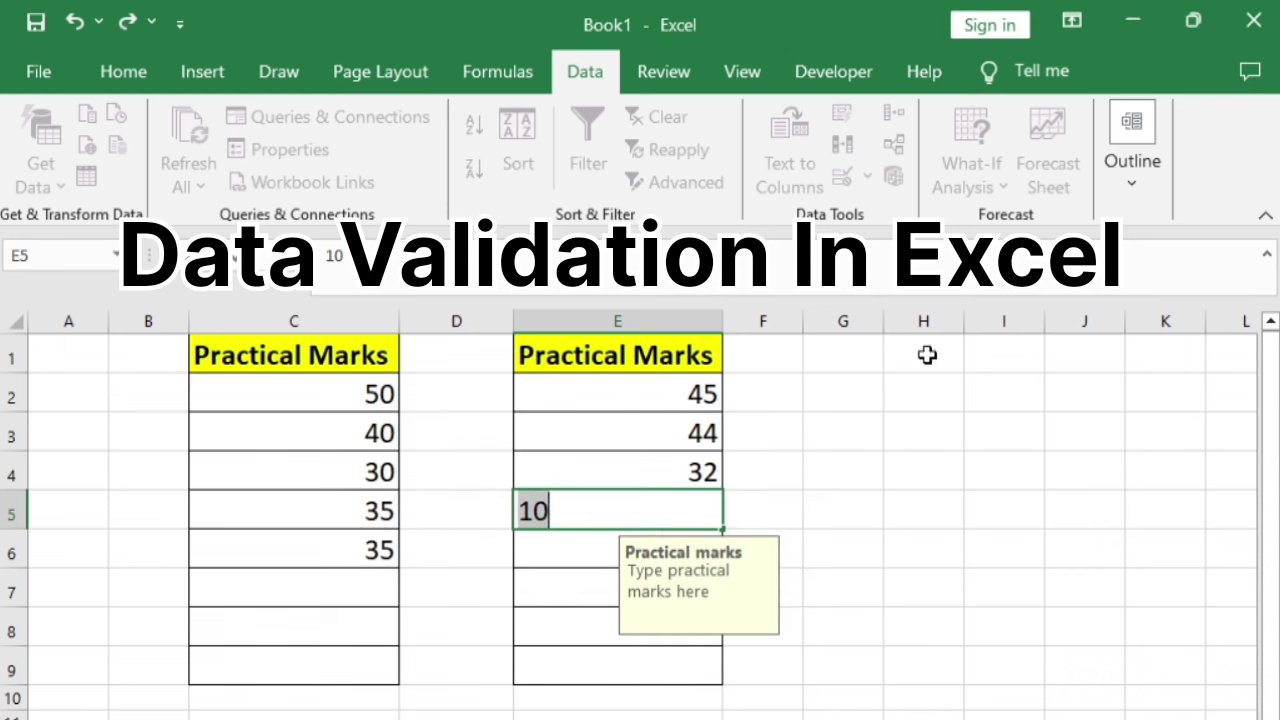
key("Return")
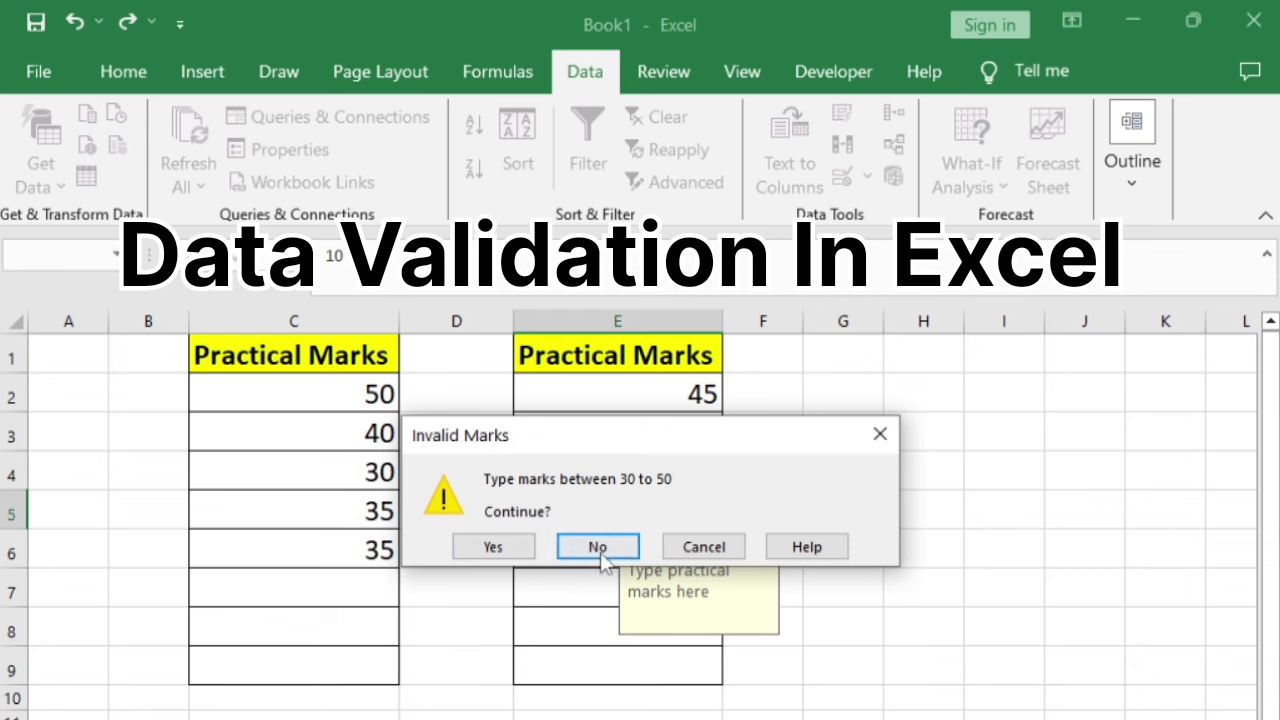
left_click(877, 442)
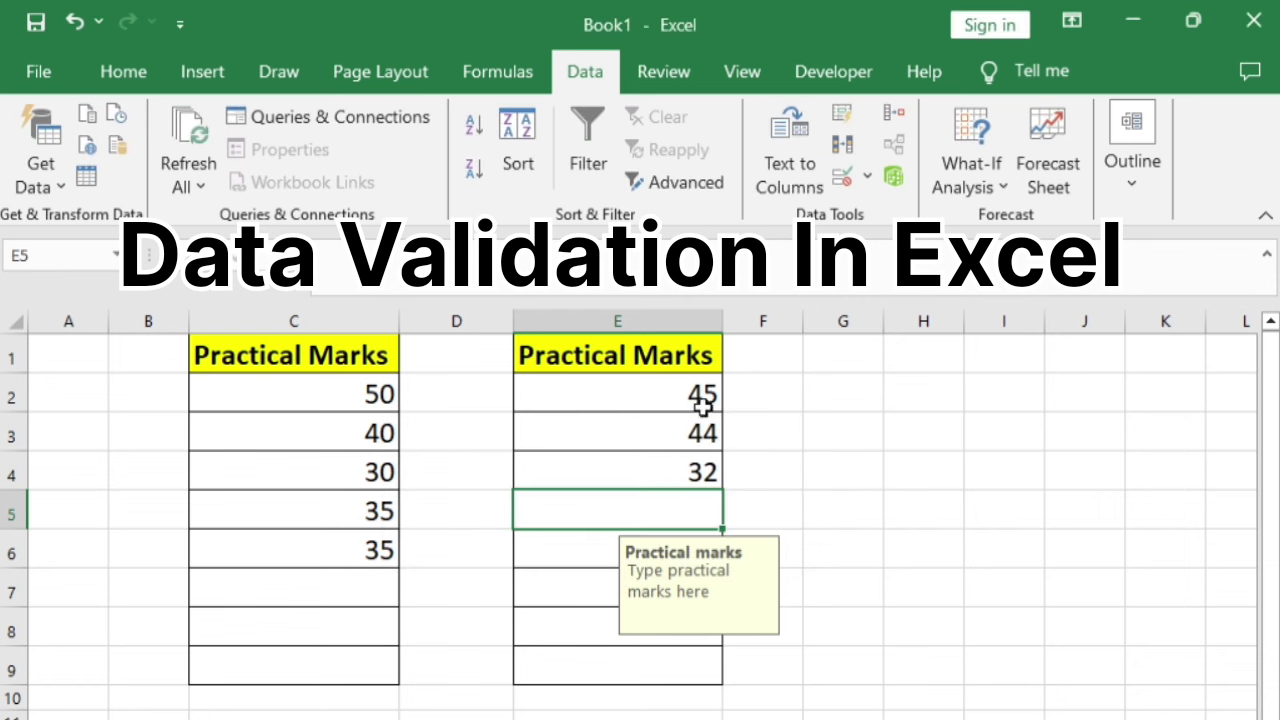